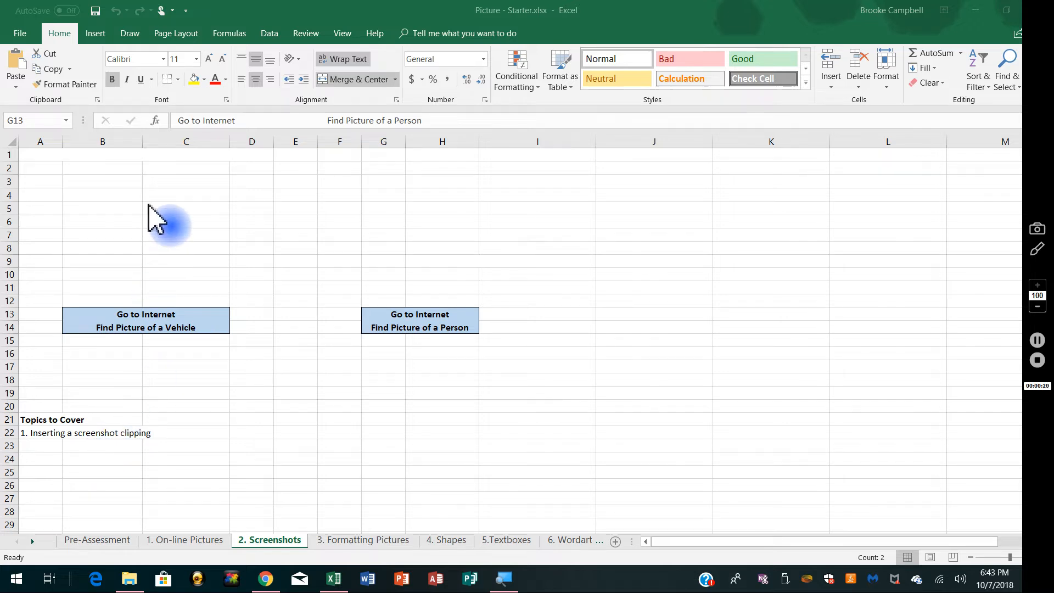
left_click(96, 34)
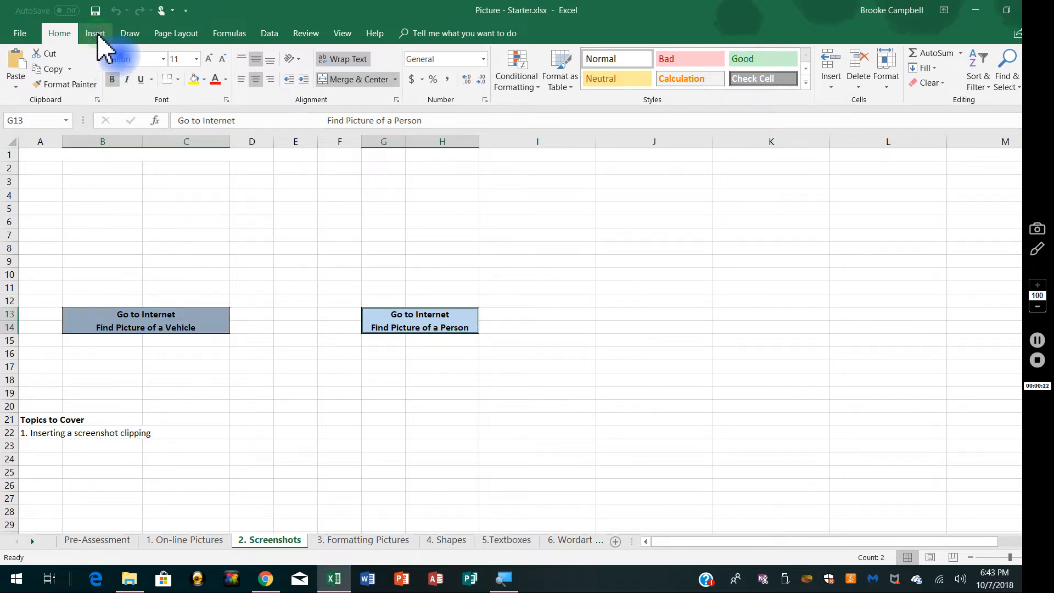
left_click(96, 34)
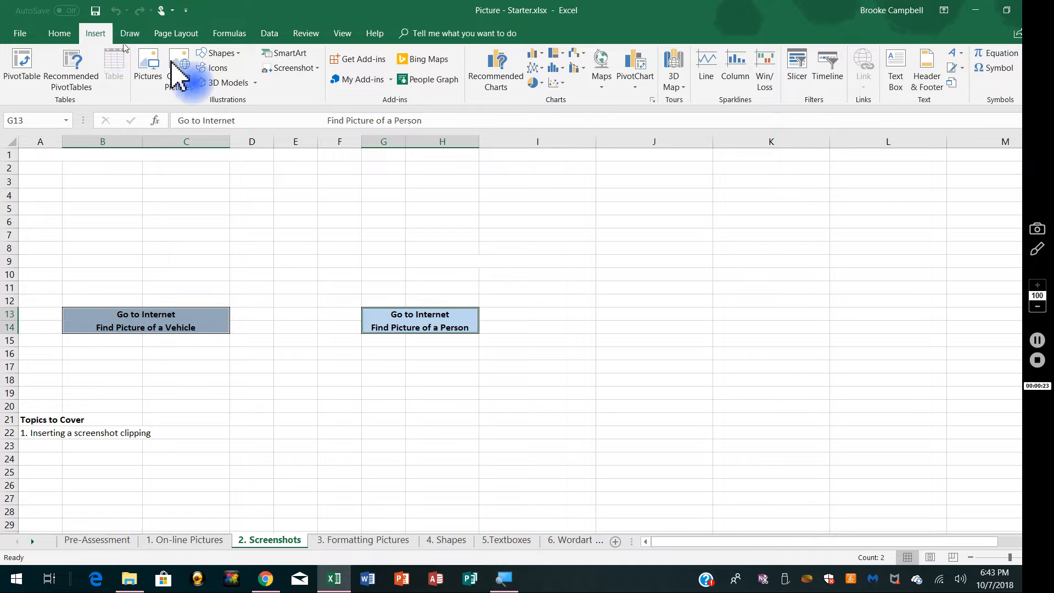
left_click(319, 67)
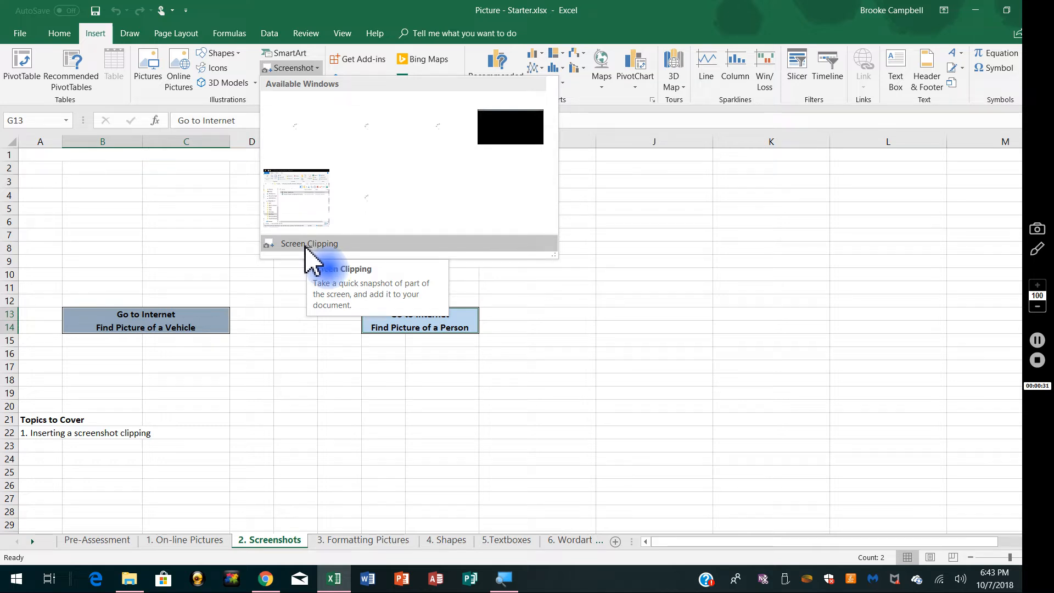
left_click(305, 244)
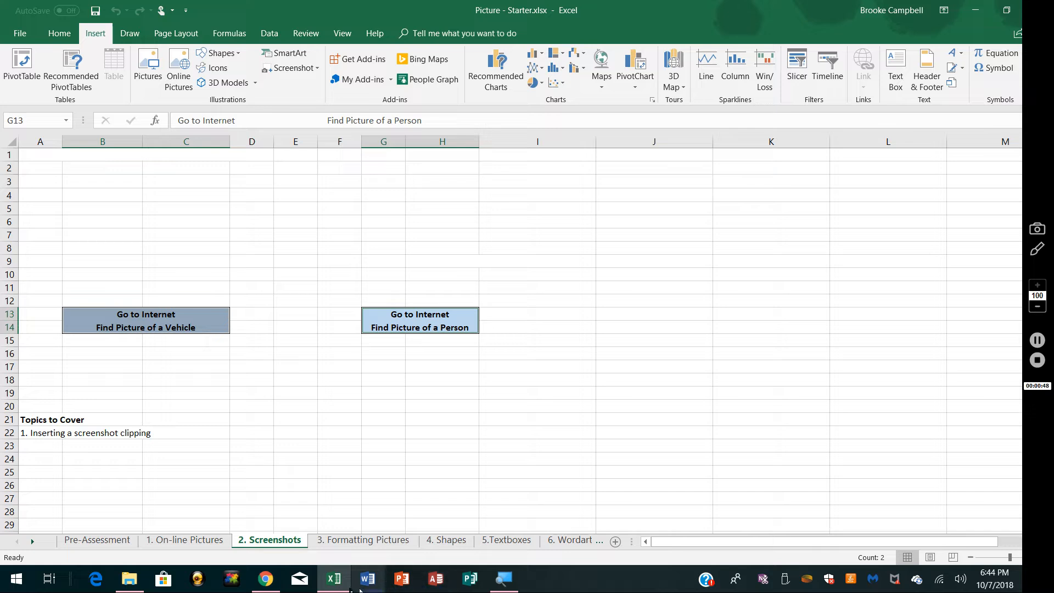
Step: Switch to Chrome and search Google for vehicles, showing the image results
left_click(267, 580)
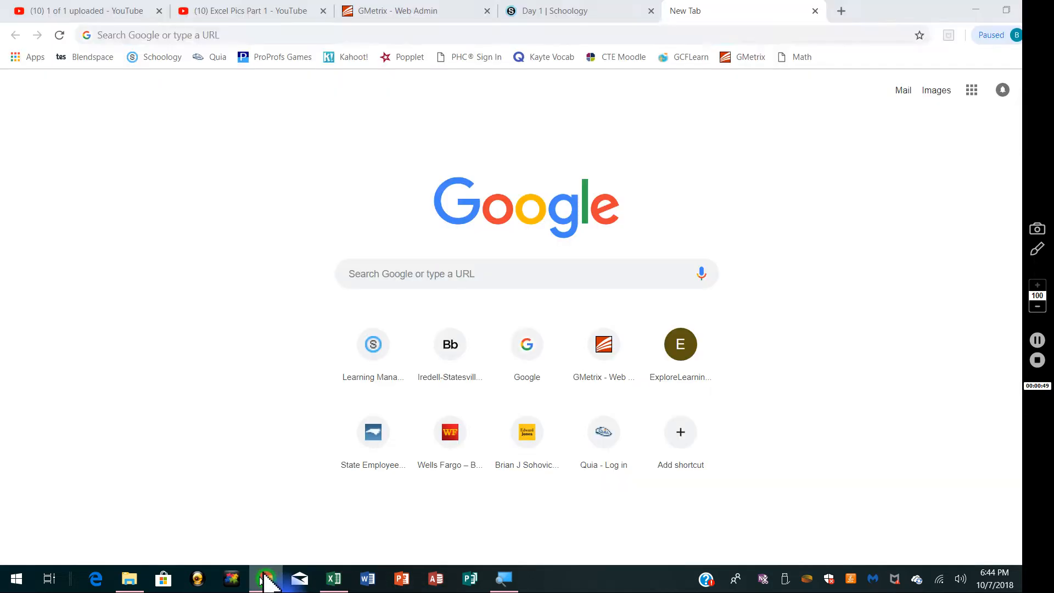
left_click(378, 278)
left_click(376, 279)
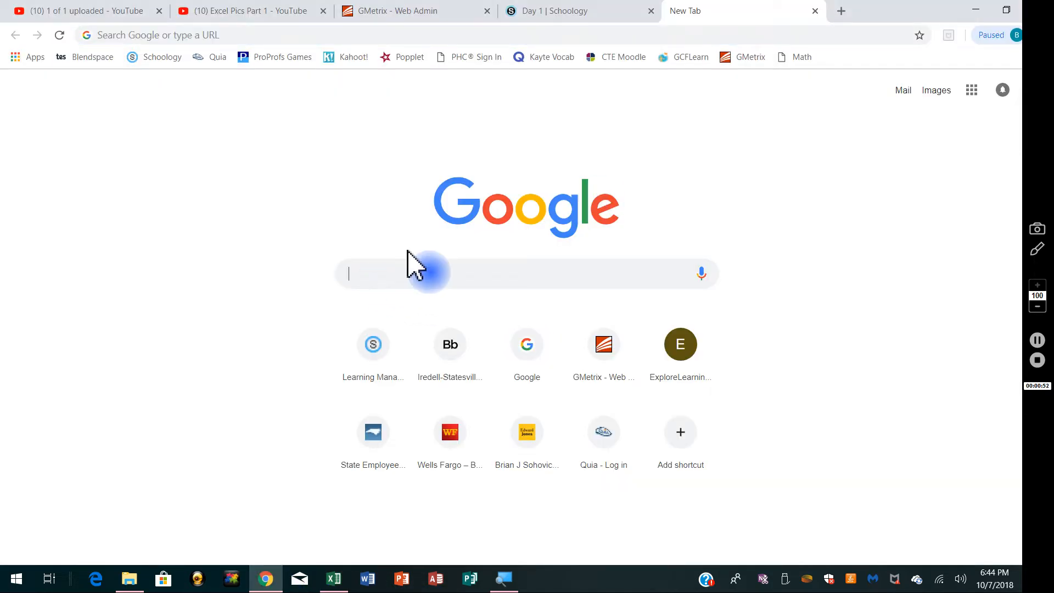
type("vechicles")
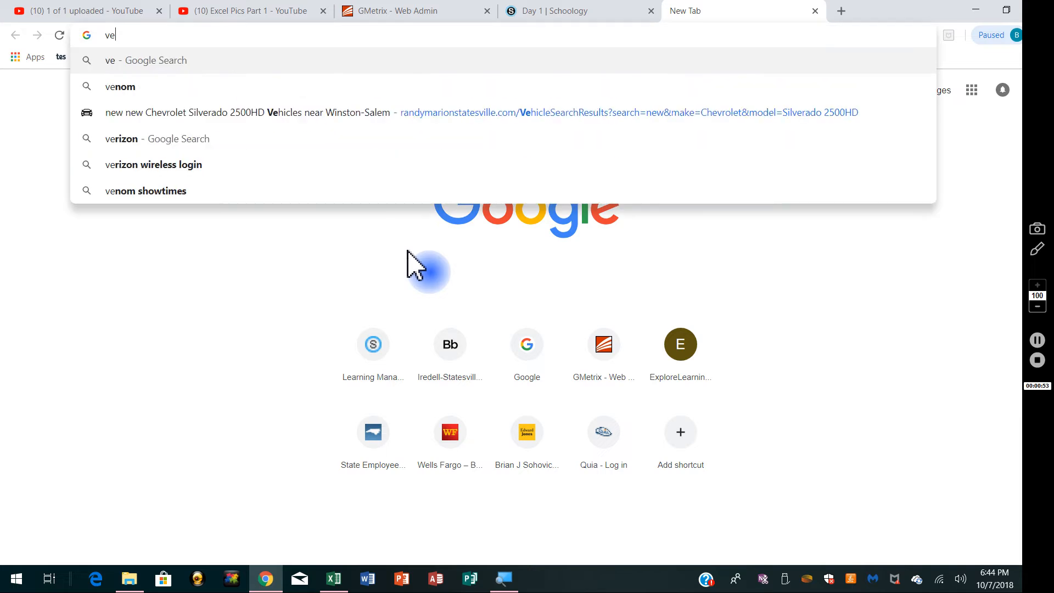
key("Return")
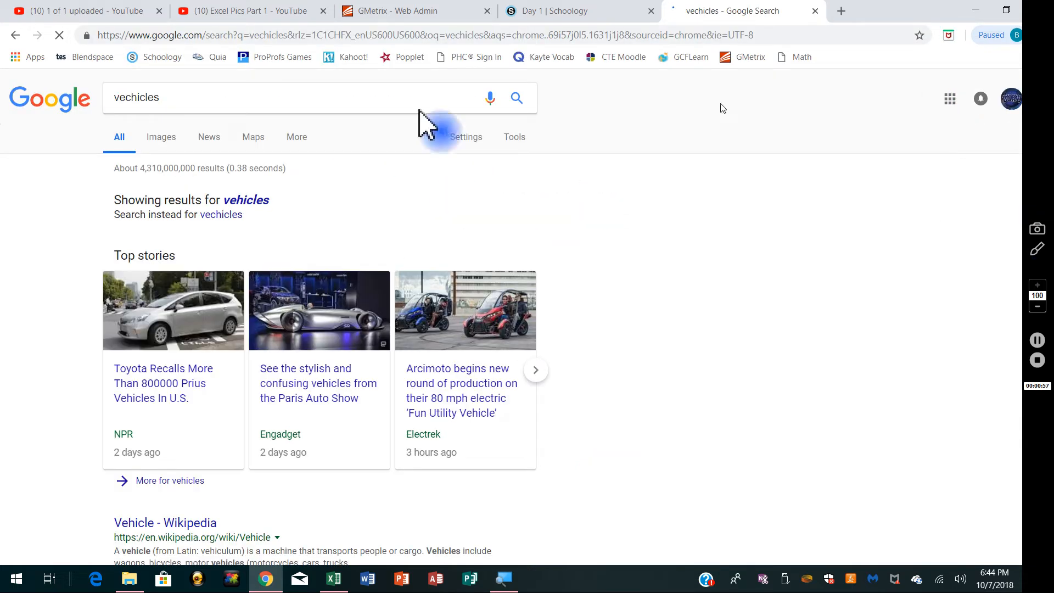
left_click(164, 141)
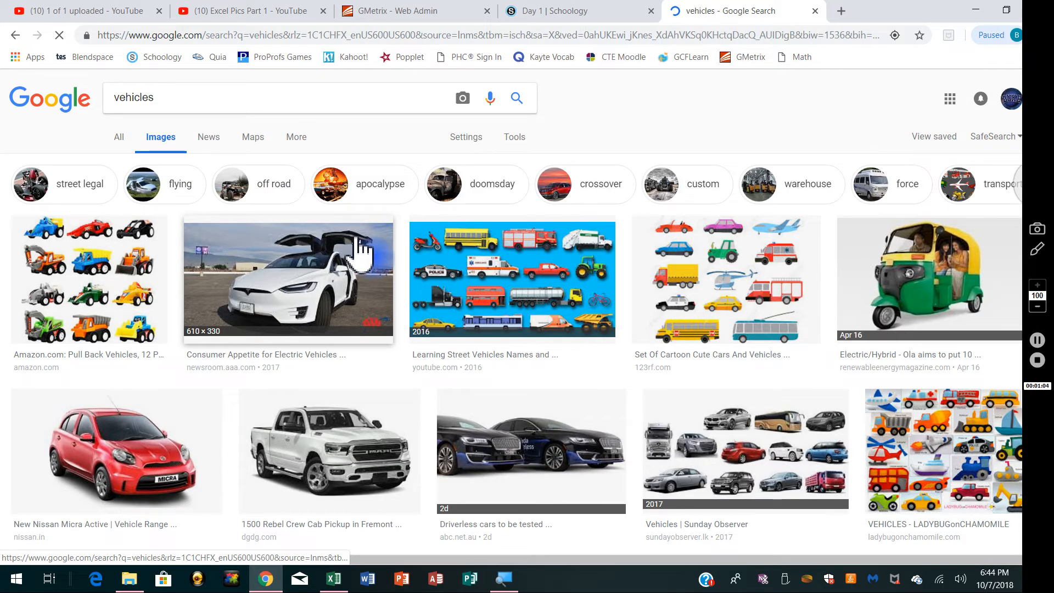
Step: Find the orange Mustang picture from motor1.com in the vehicle image results and open its large preview
scroll(360, 249, "down", 6)
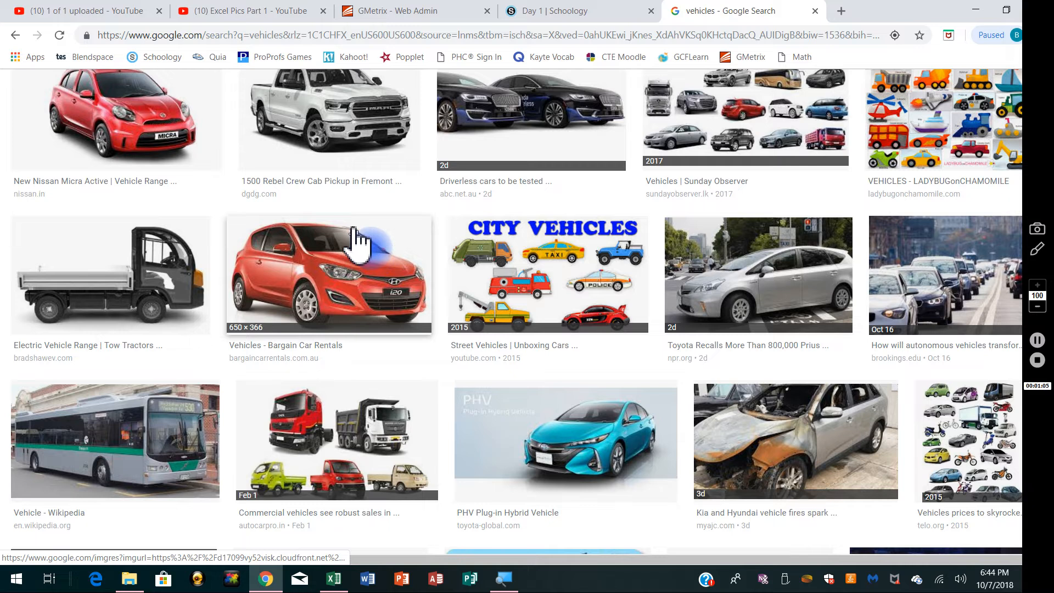
scroll(357, 241, "down", 5)
scroll(356, 240, "down", 7)
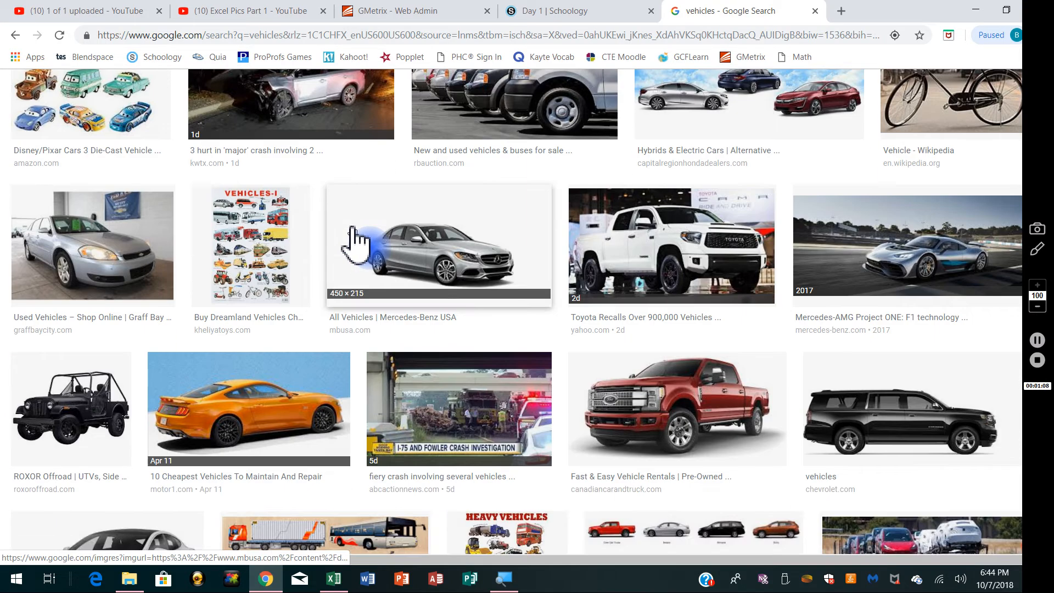
scroll(352, 228, "down", 3)
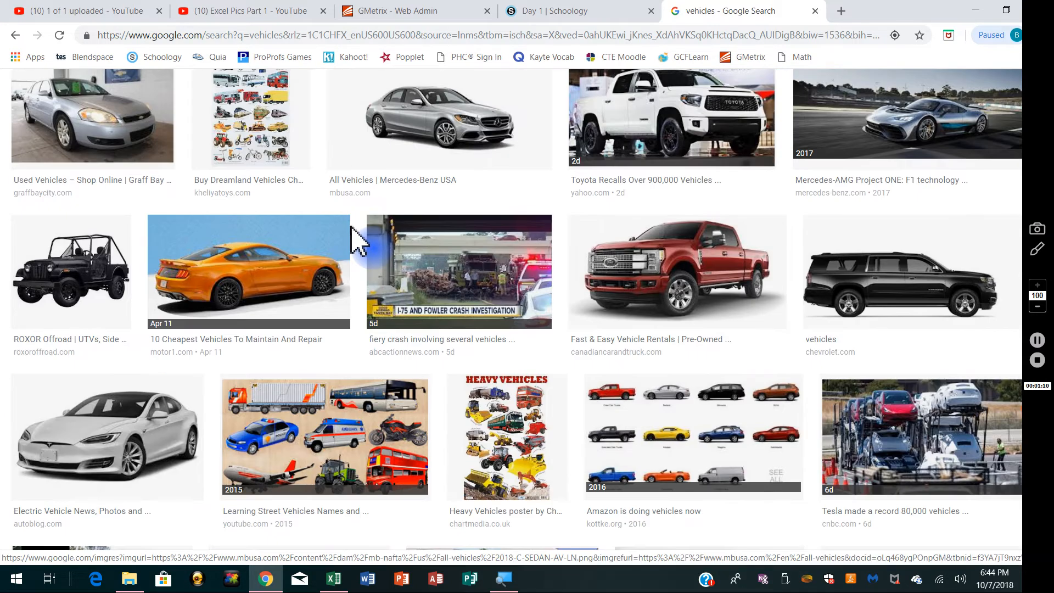
left_click(249, 277)
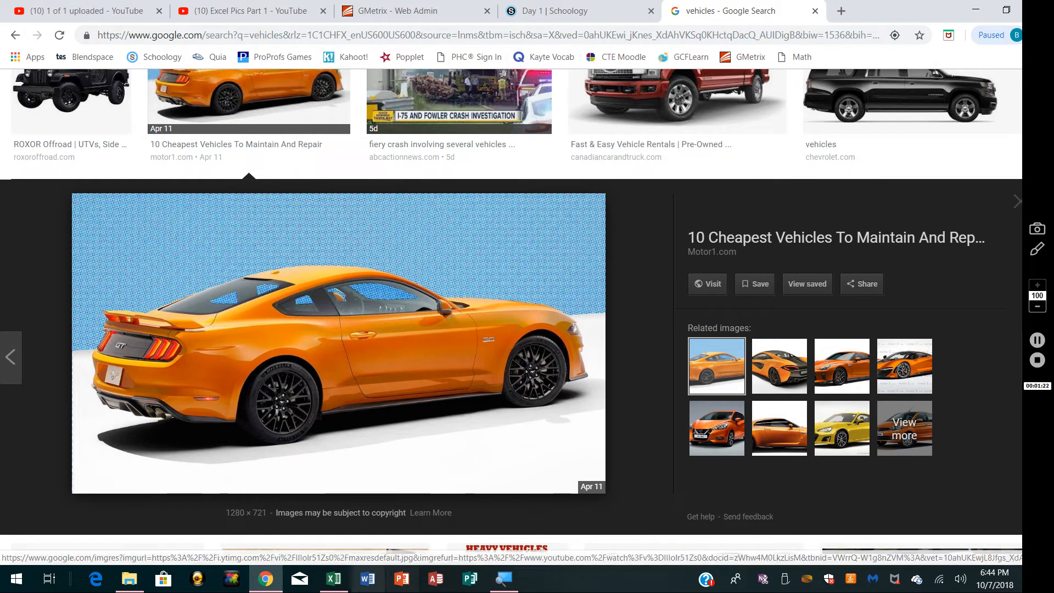
Step: Switch back to Excel and insert a screen clipping of the orange car picture into the 2. Screenshots sheet
left_click(333, 579)
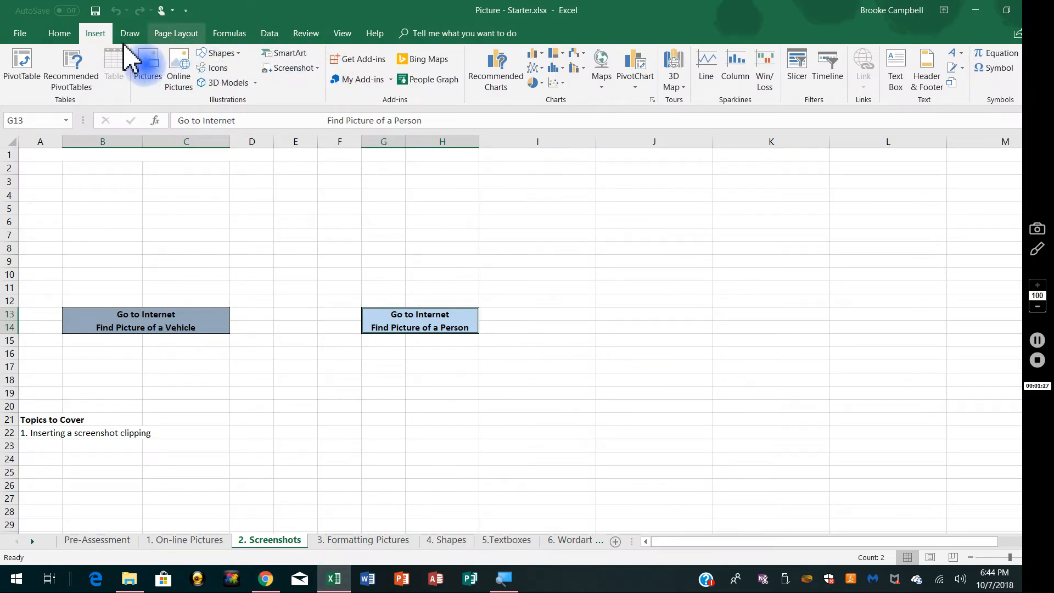
left_click(317, 68)
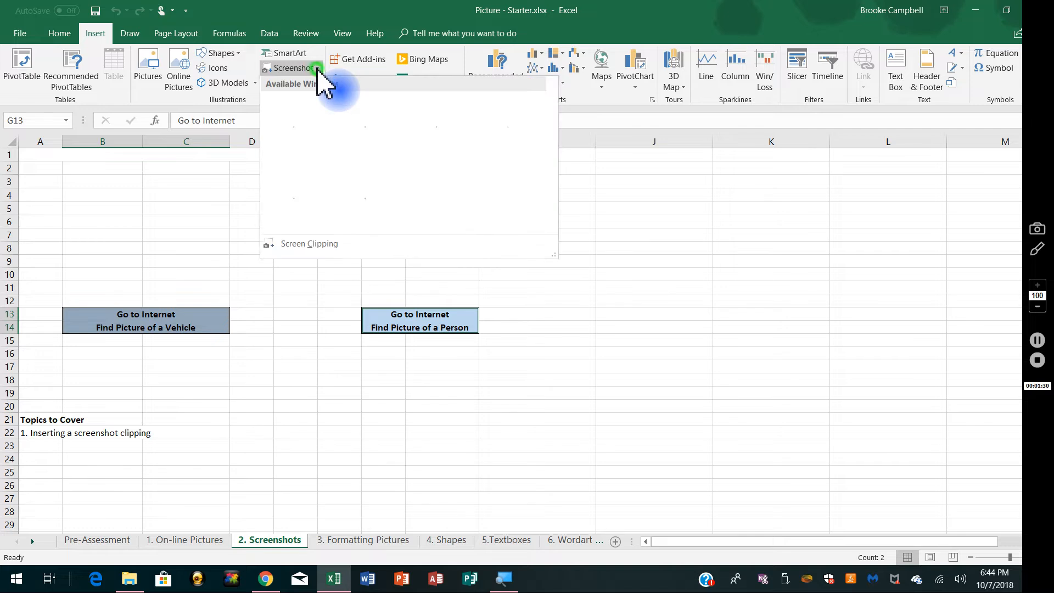
left_click(297, 244)
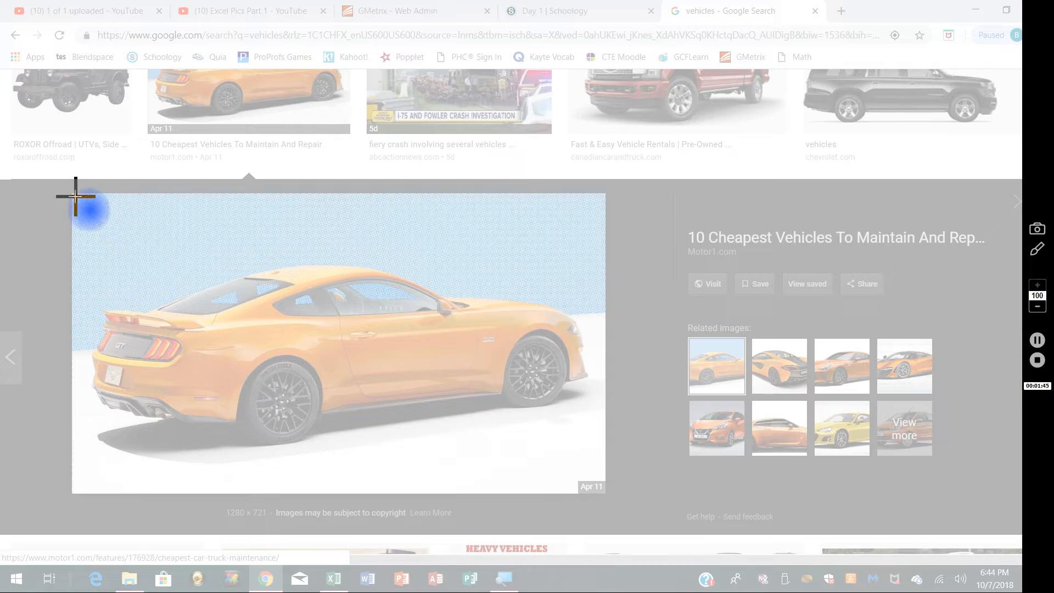
left_click_drag(75, 197, 604, 468)
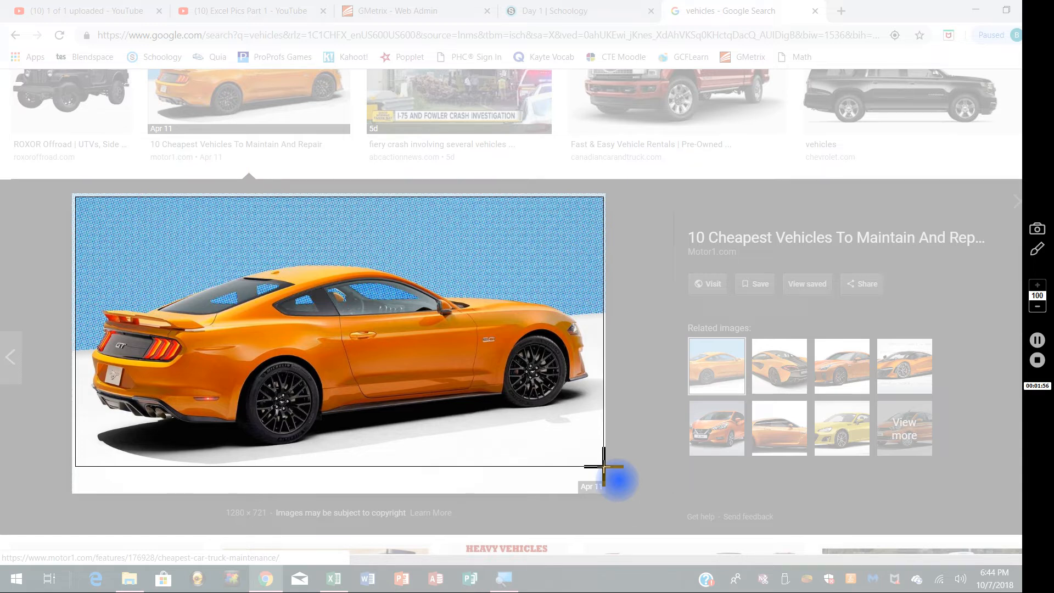
left_click_drag(604, 466, 605, 468)
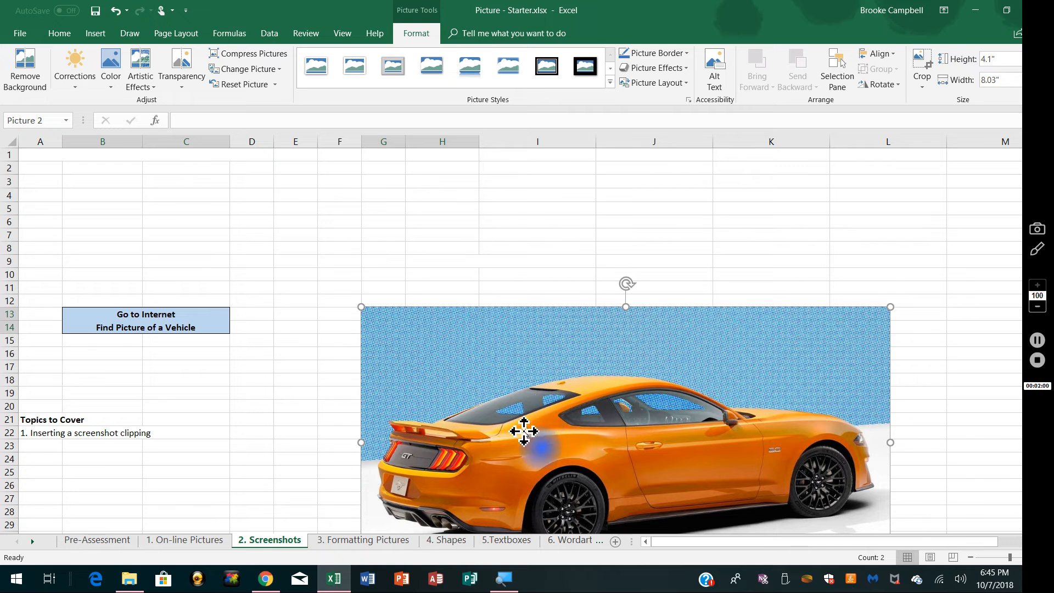
Step: Shrink the car clipping to about 1.64" high by 3.22" wide and place it just above the Find Picture of a Vehicle label
left_click_drag(522, 430, 347, 314)
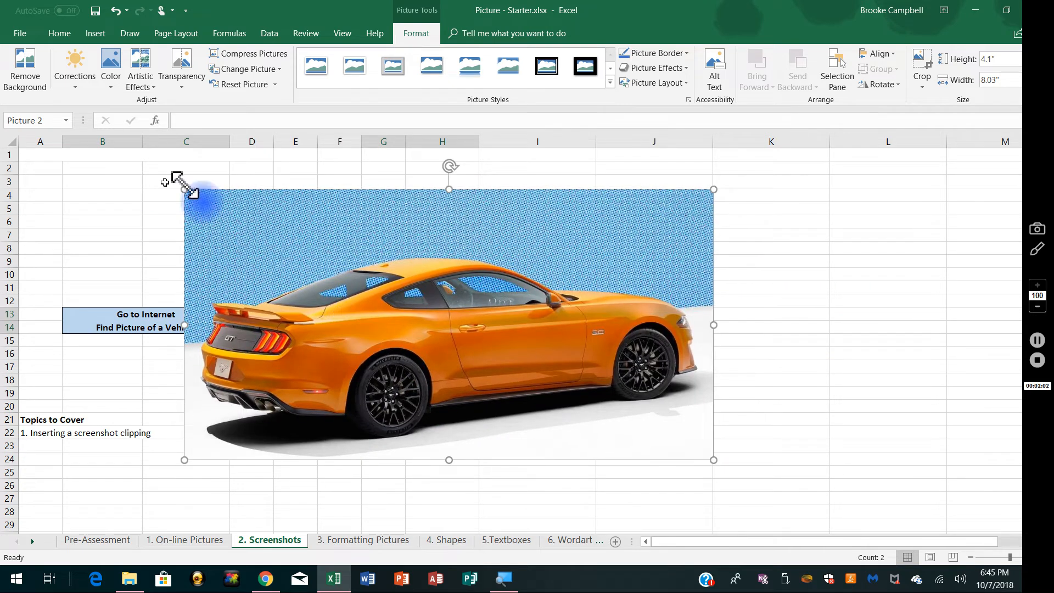
left_click_drag(182, 190, 502, 351)
left_click_drag(566, 431, 102, 260)
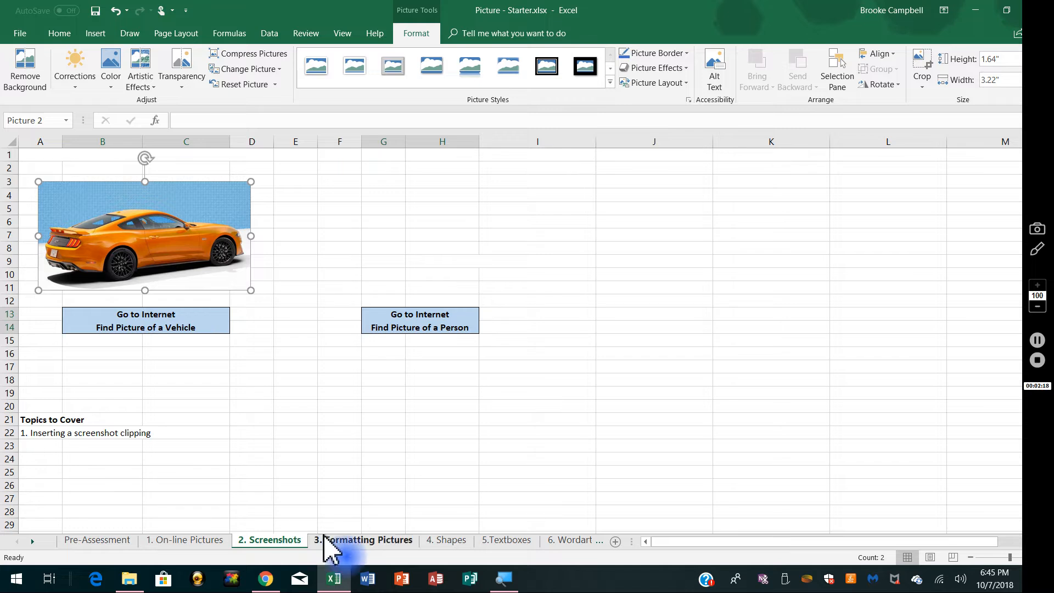
Step: Switch to Chrome, search Google Images for "taylor swift" and open the 2014 billboard.com portrait in the large preview
left_click(265, 579)
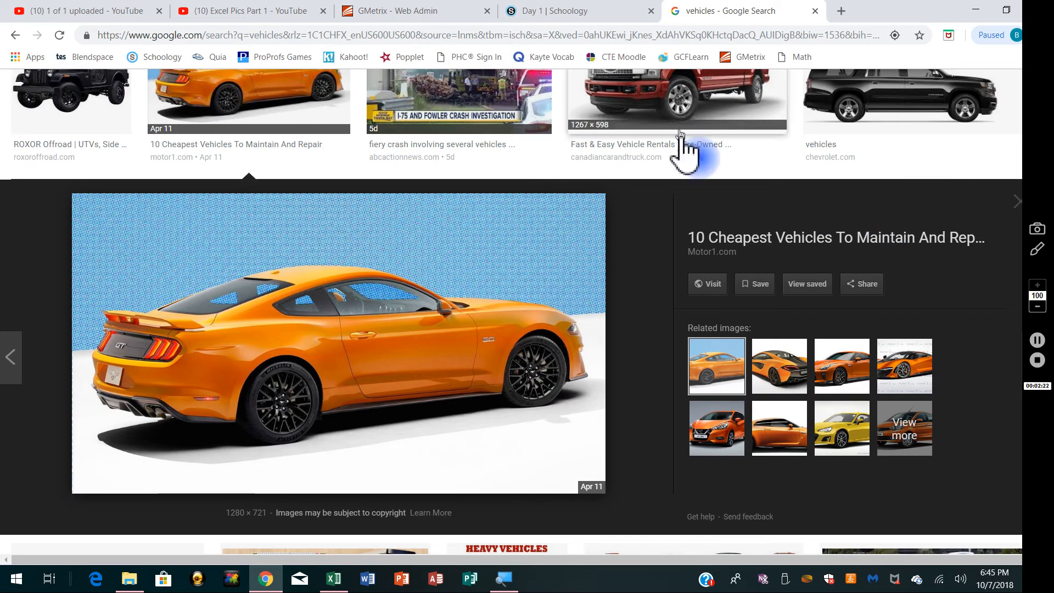
left_click(1014, 200)
scroll(321, 211, "up", 5)
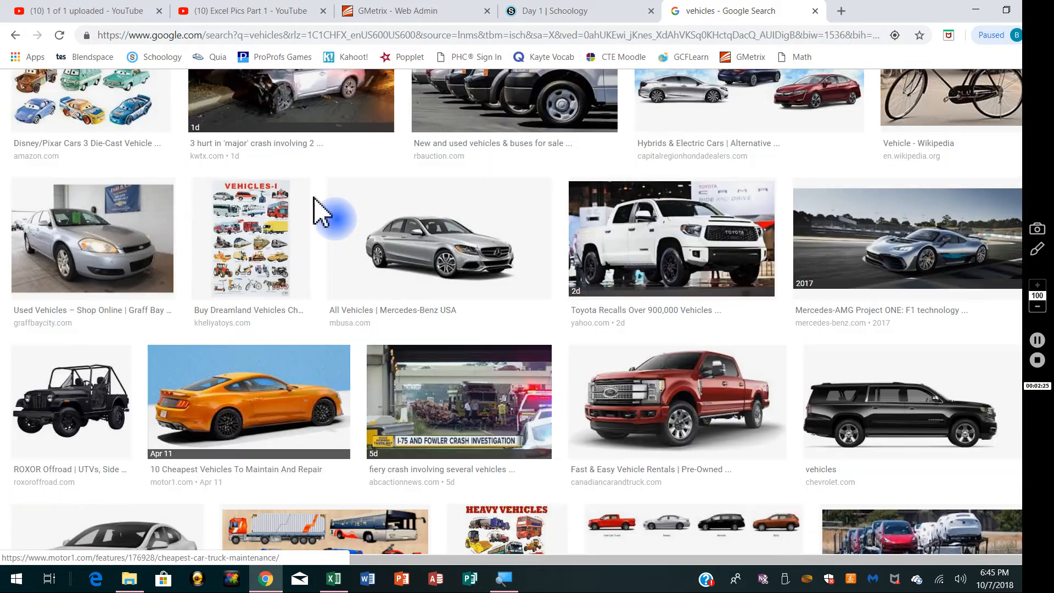
scroll(321, 212, "up", 10)
left_click_drag(184, 102, 101, 115)
type("taylor ")
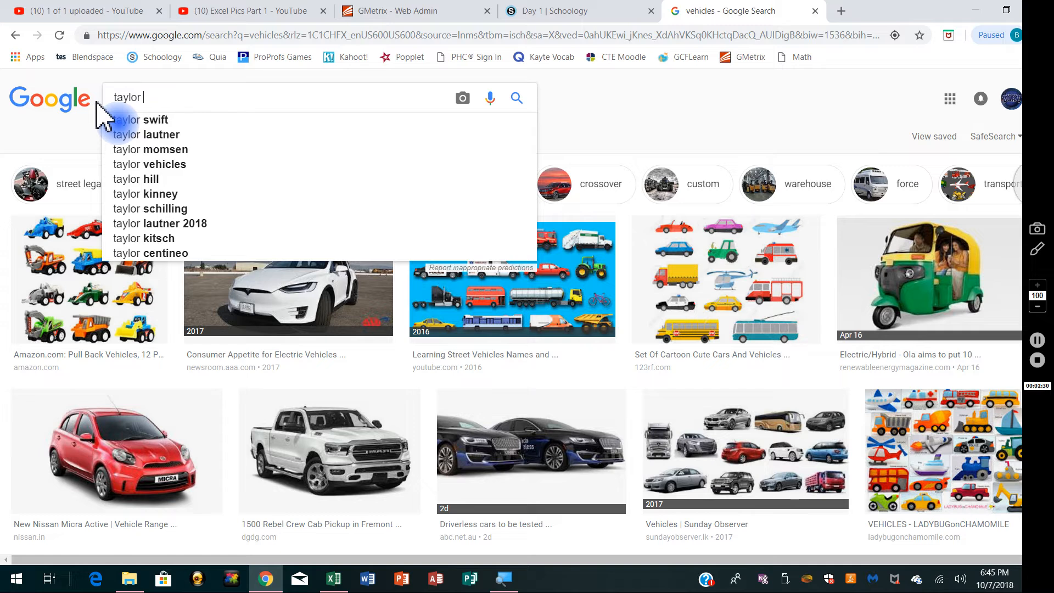
type("swift")
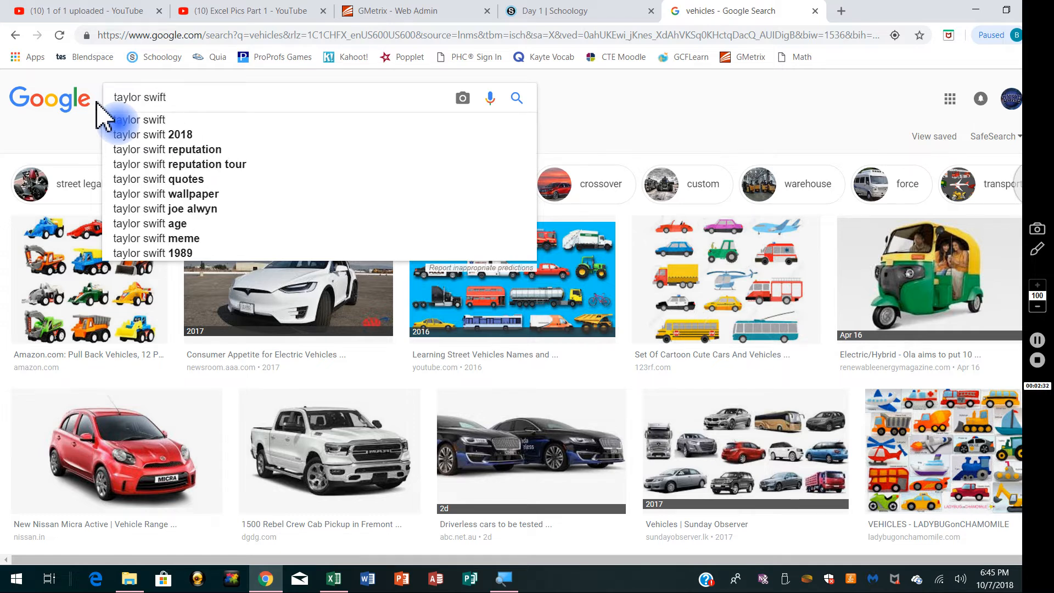
key("Return")
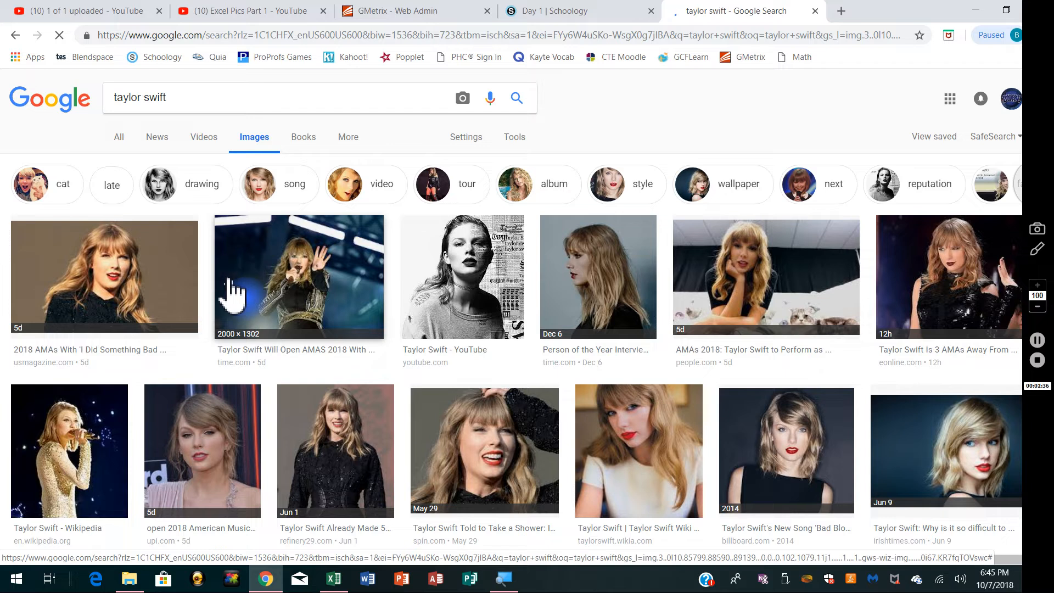
scroll(231, 294, "down", 1)
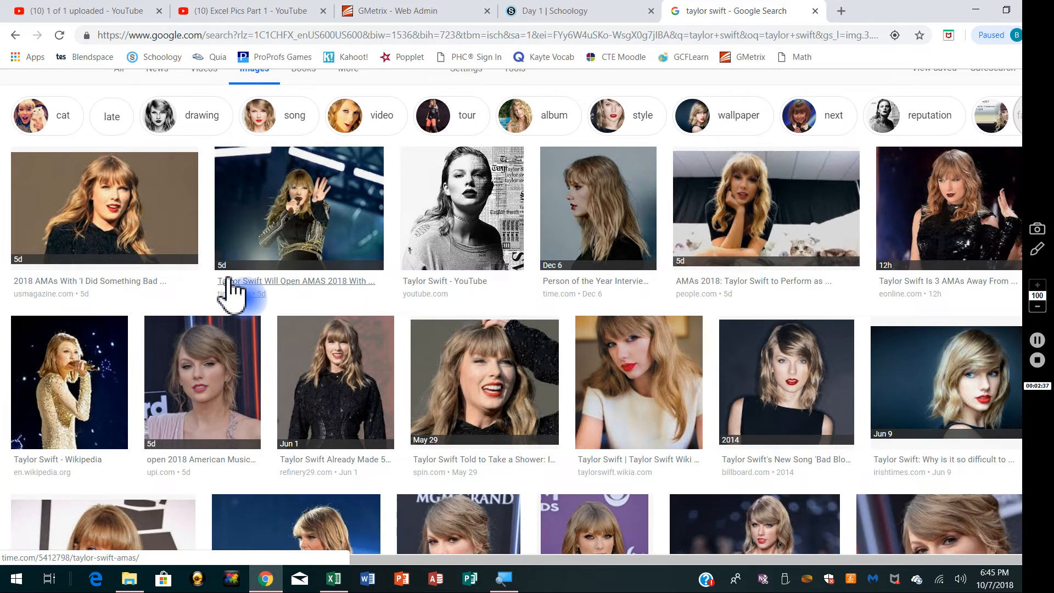
left_click(779, 391)
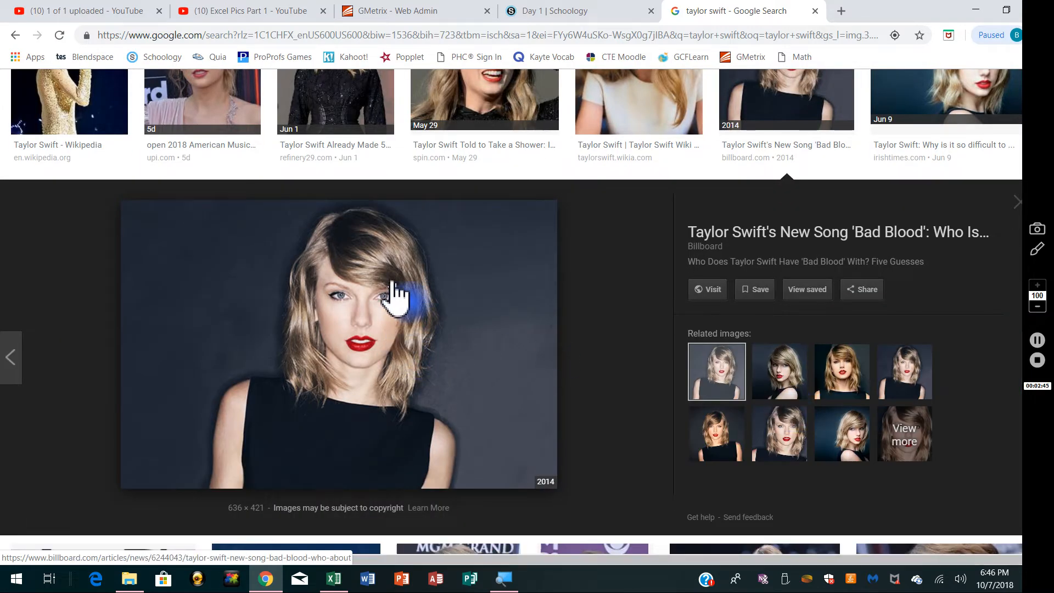
Step: Return to Excel, deselect the car picture and insert a screen clipping of the Taylor Swift portrait, cropped closely around the person
left_click(334, 579)
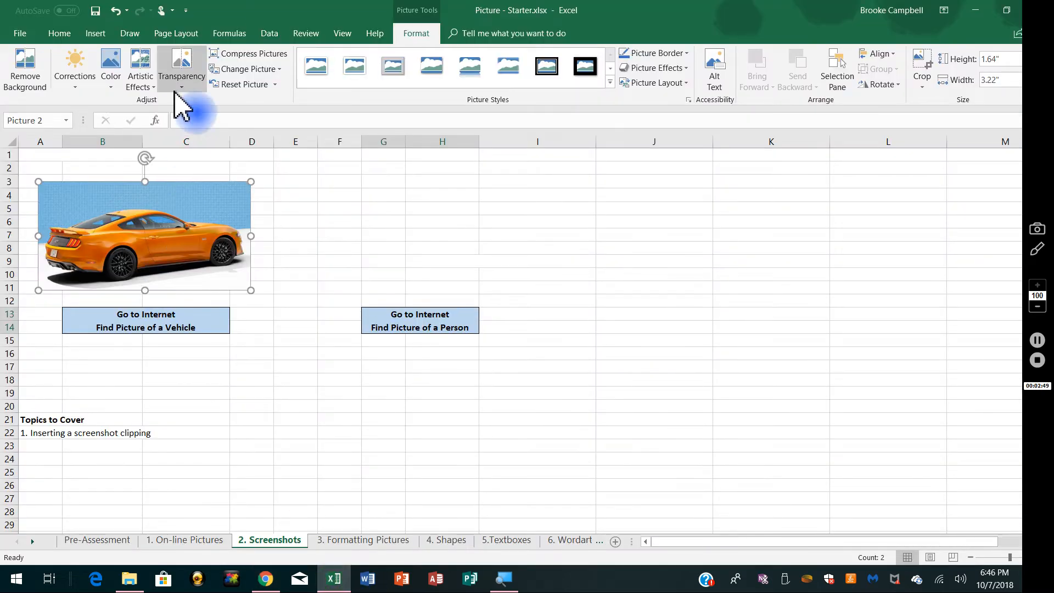
left_click(96, 34)
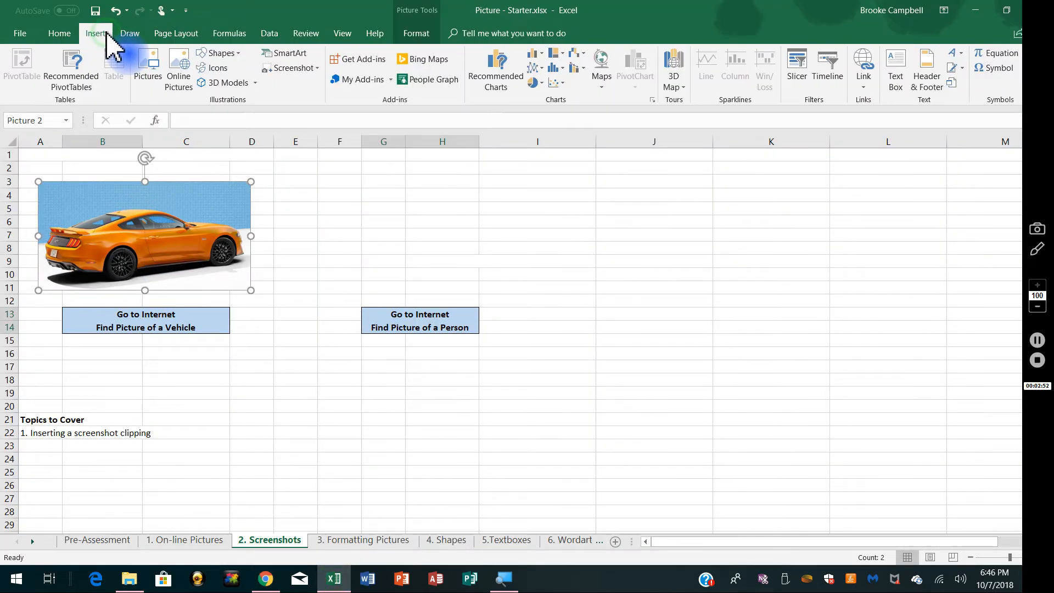
left_click(281, 393)
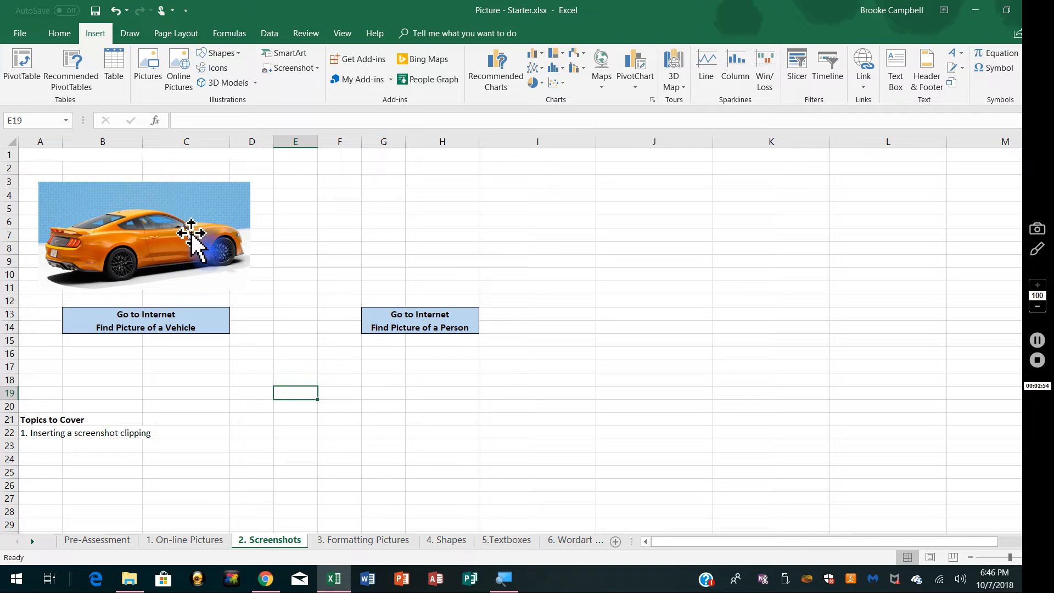
left_click(284, 367)
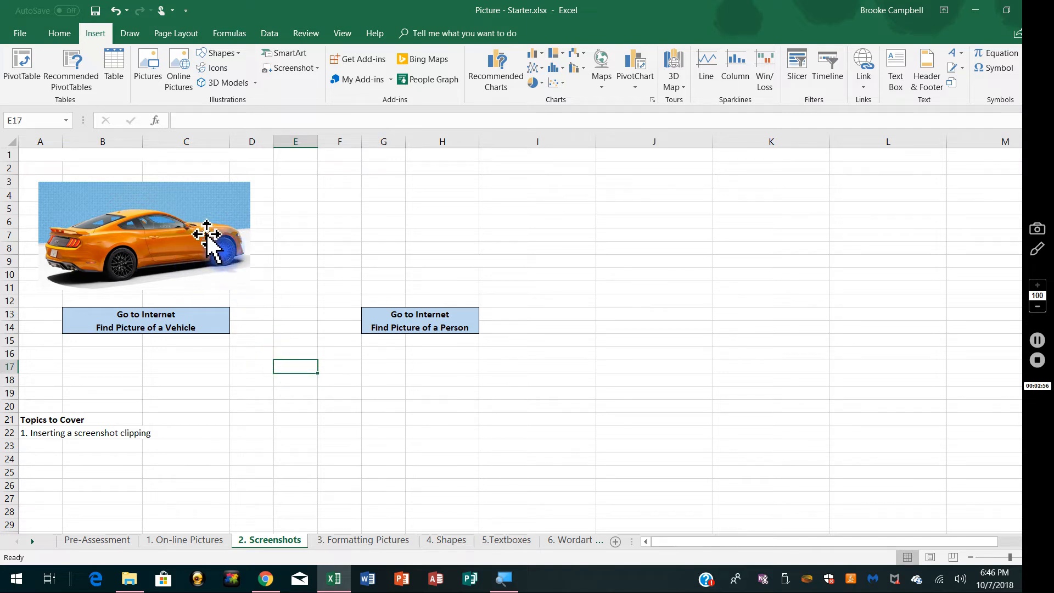
left_click(321, 70)
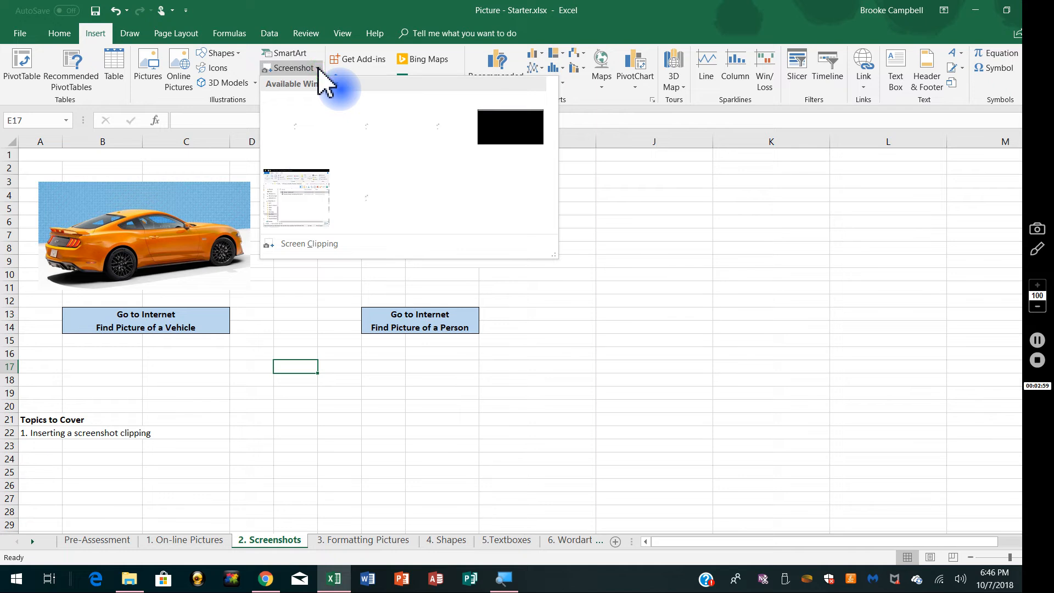
left_click(308, 243)
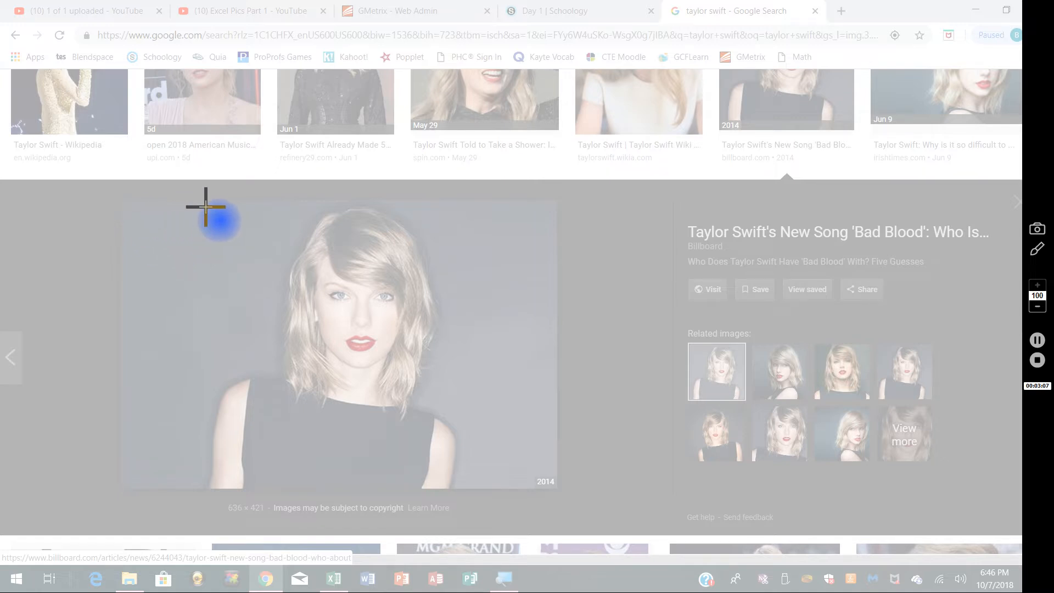
left_click_drag(203, 200, 463, 488)
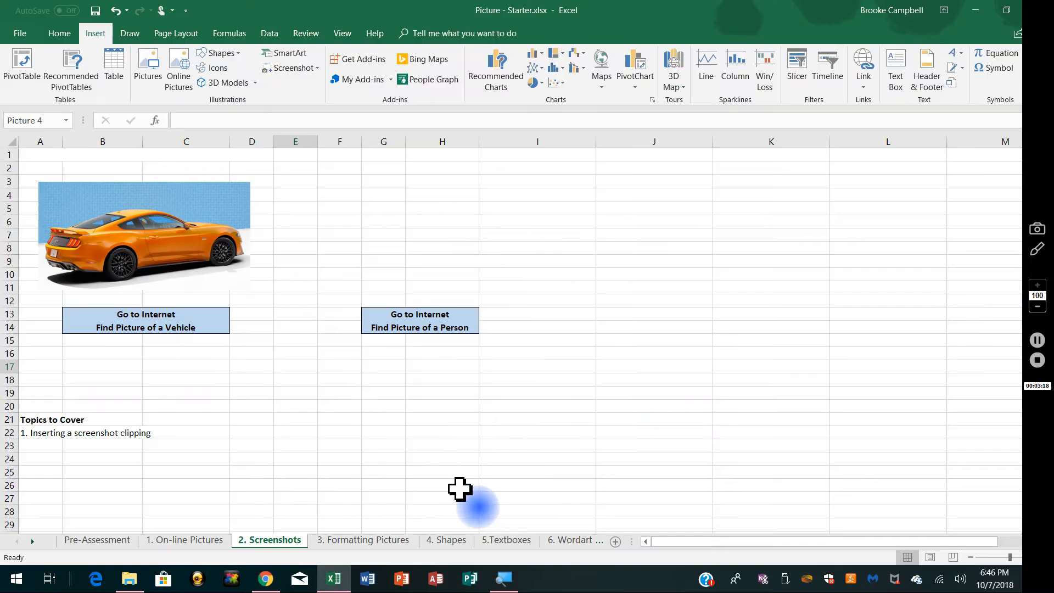
Step: Shrink the portrait clipping to about 1.78" high by 1.6" wide and place it above the Find Picture of a Person label
left_click_drag(408, 438, 631, 272)
left_click_drag(497, 194, 652, 365)
left_click_drag(687, 429, 405, 241)
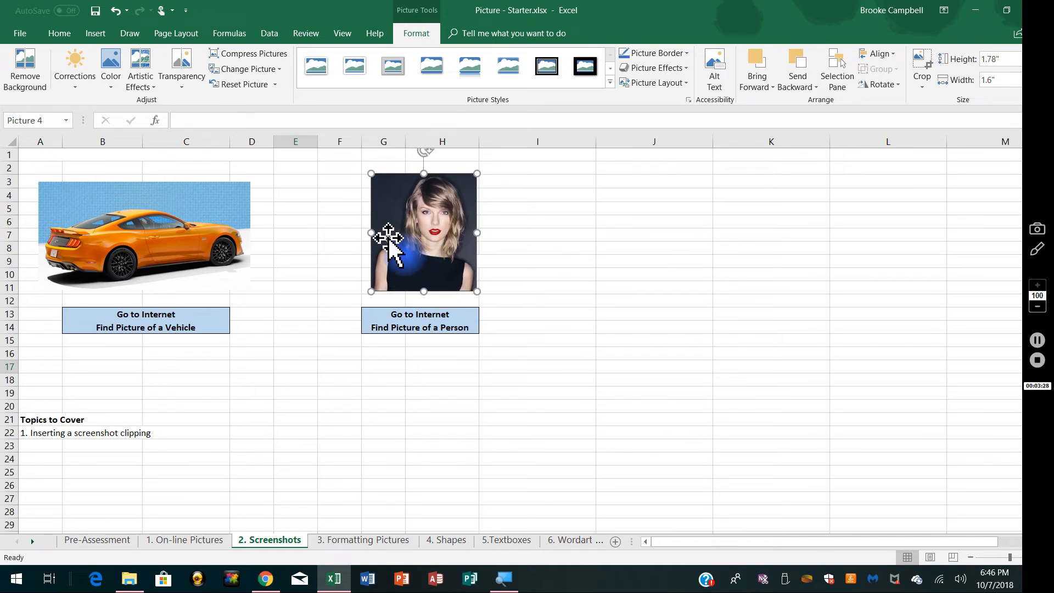
Step: Switch to the 3. Formatting Pictures sheet and look over the dog and wildcat pictures with their labels
left_click(350, 540)
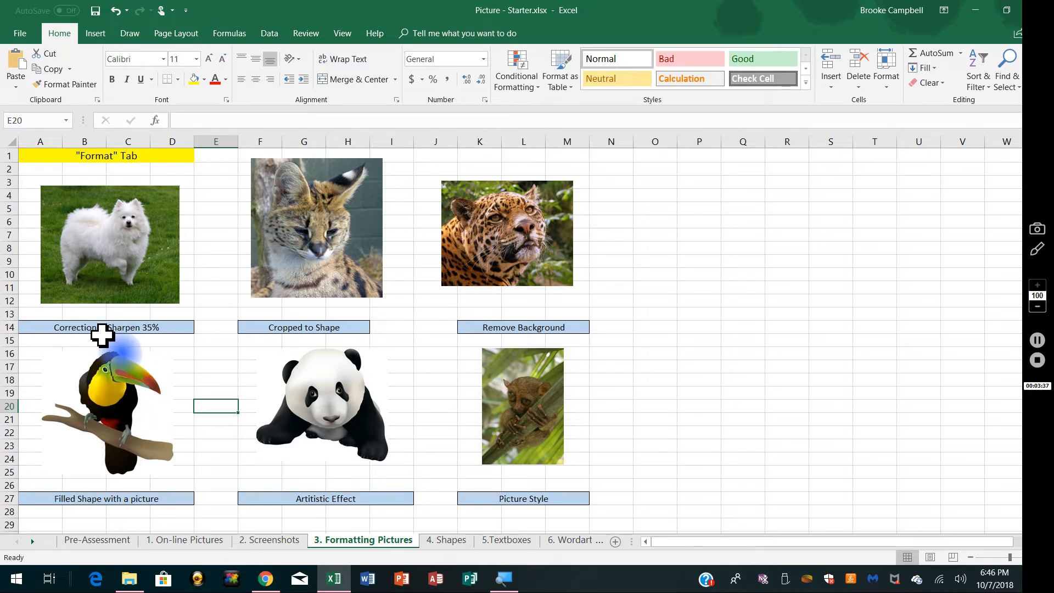
left_click(52, 332)
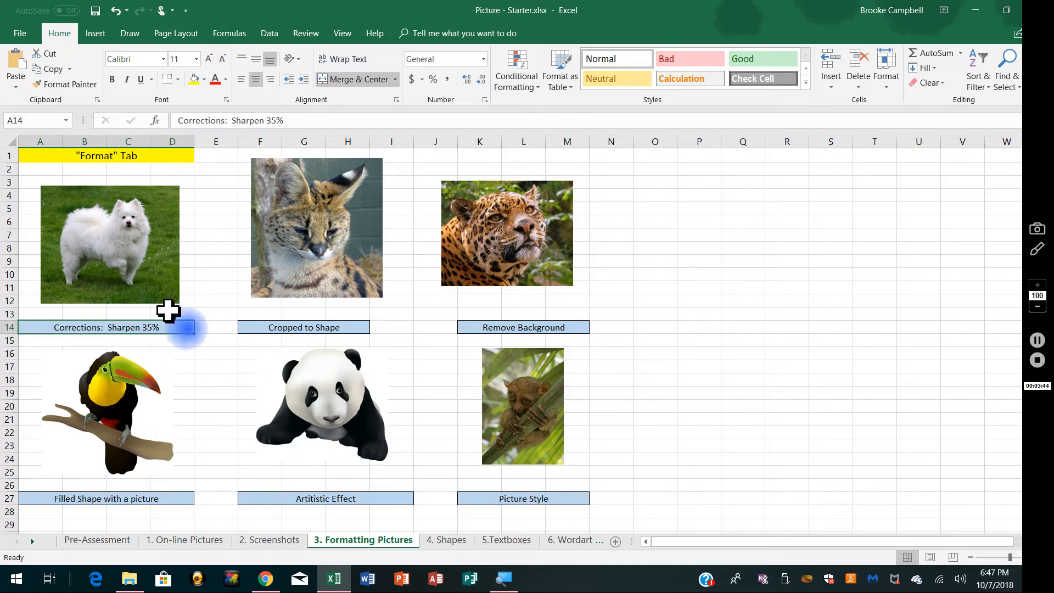
left_click(87, 236)
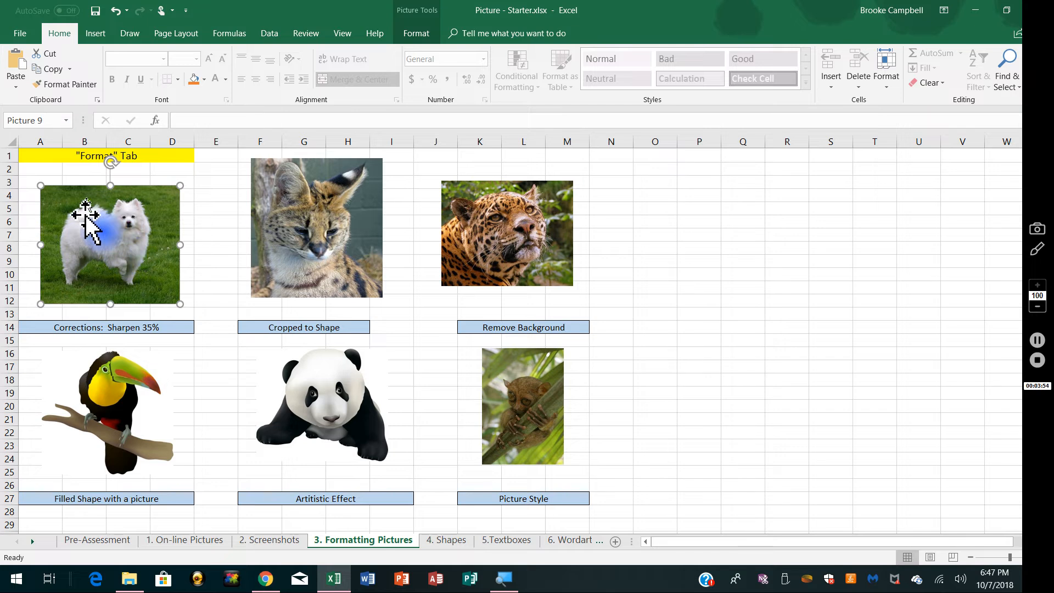
left_click(304, 218)
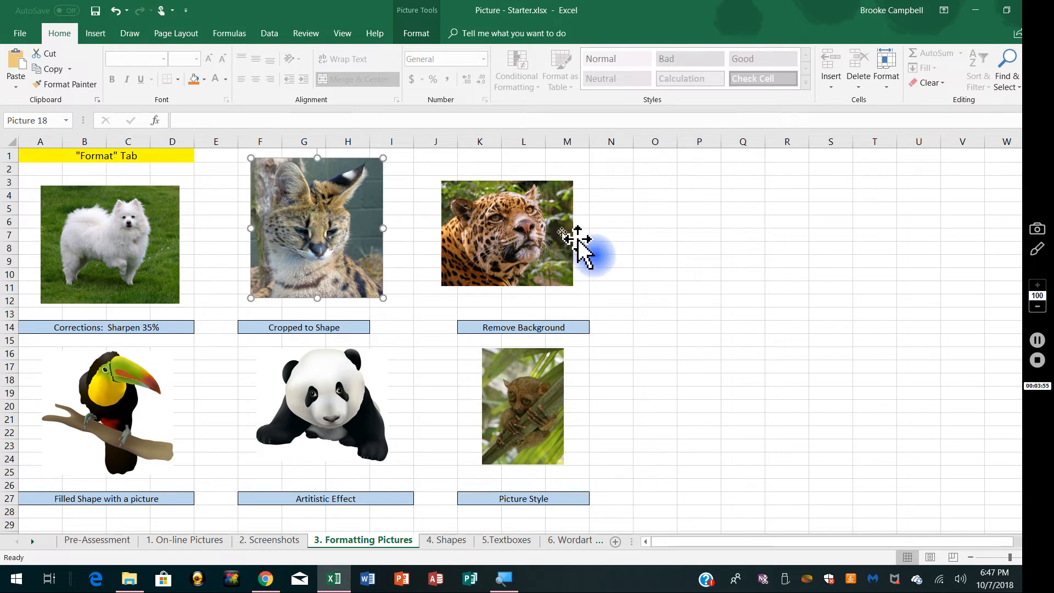
left_click(651, 246)
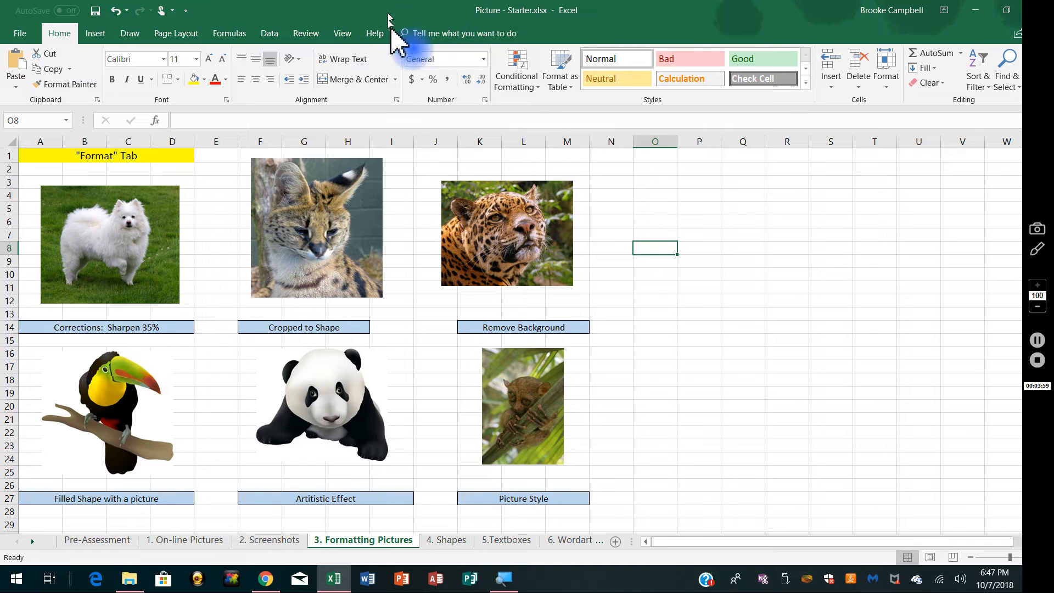
Step: Apply the Sharpen: 25% correction to the white dog picture and deselect it
left_click(106, 269)
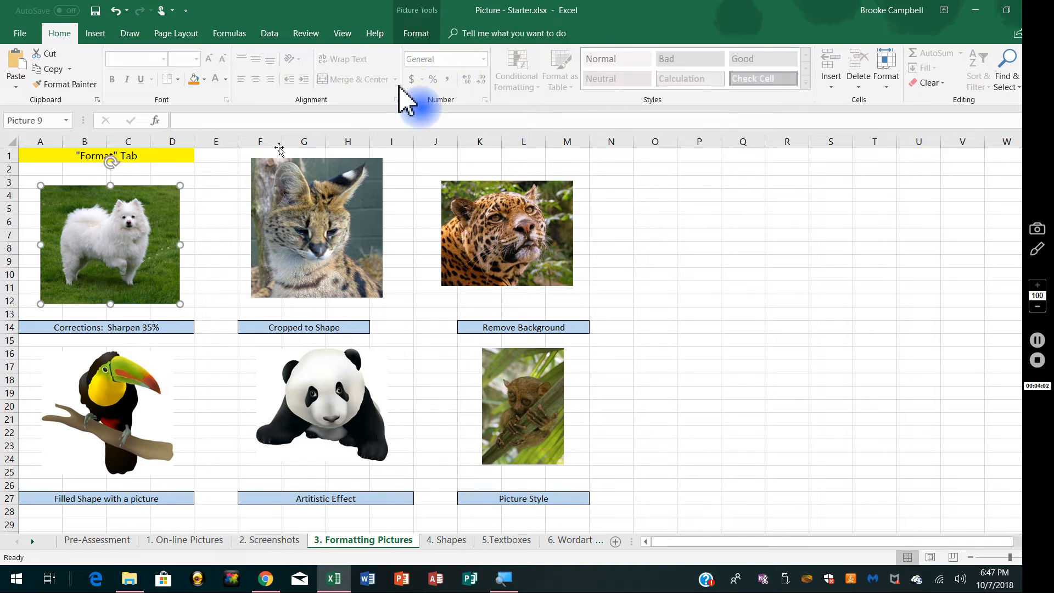
left_click(416, 35)
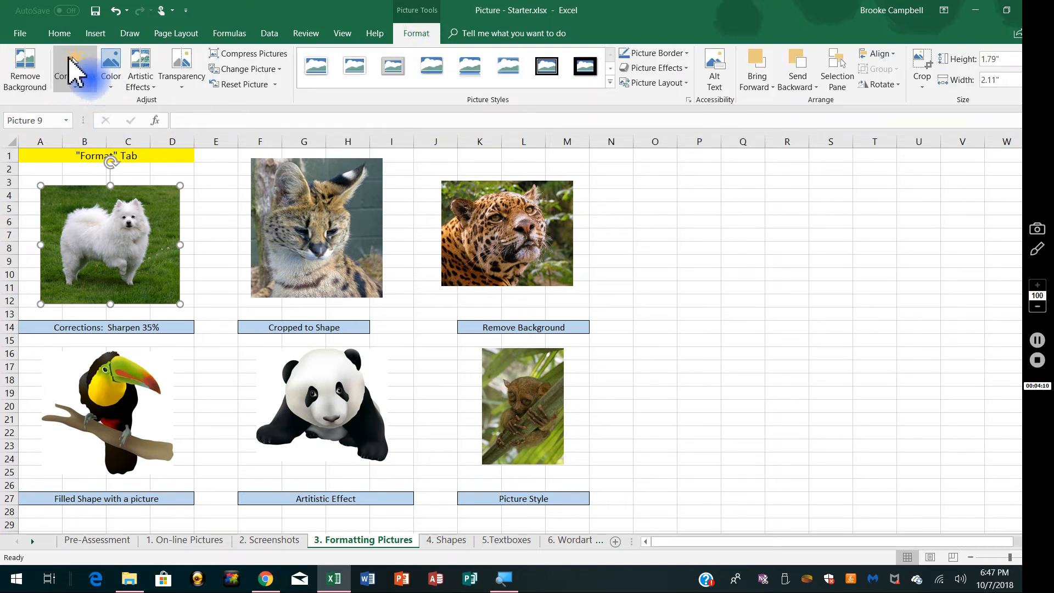
left_click(75, 88)
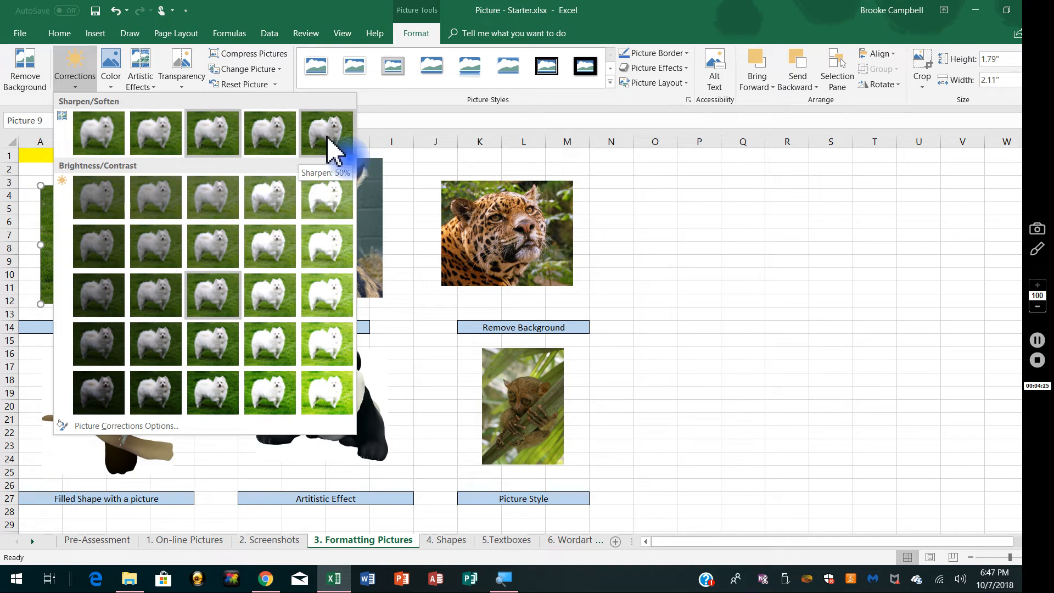
left_click(421, 351)
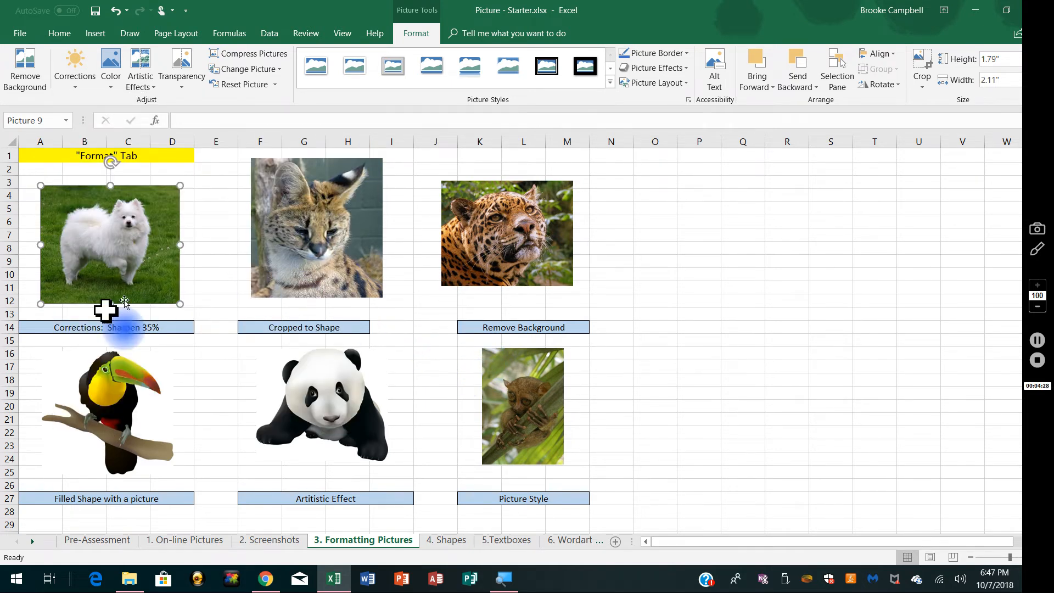
left_click(76, 88)
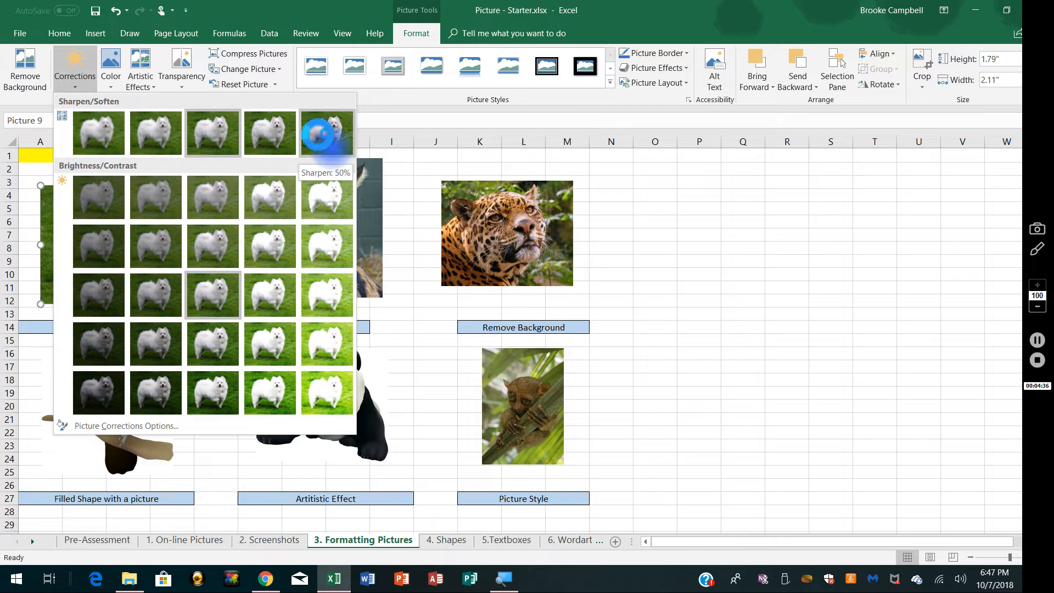
left_click(279, 143)
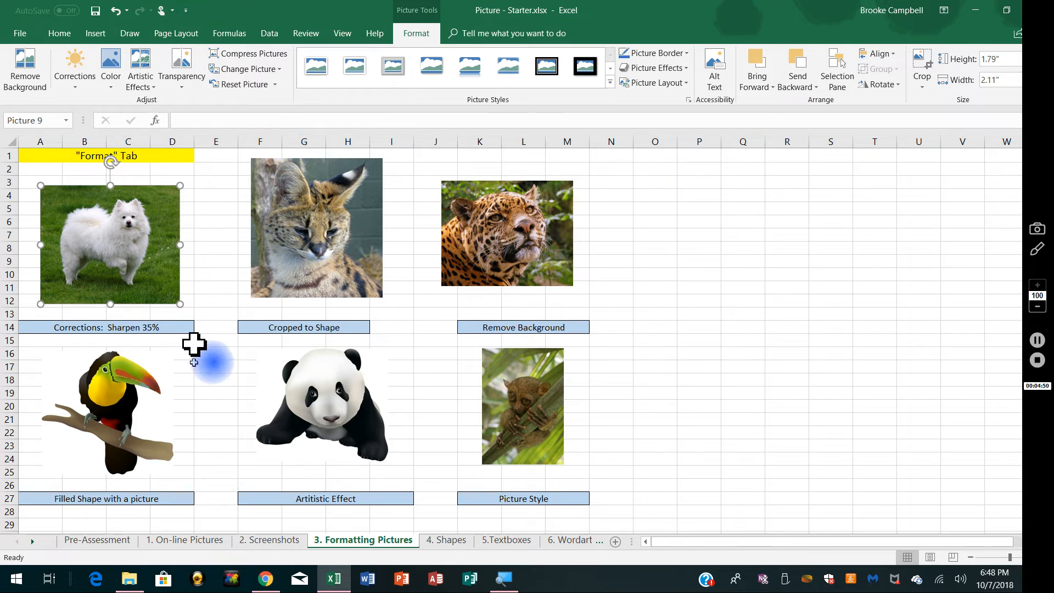
left_click(223, 284)
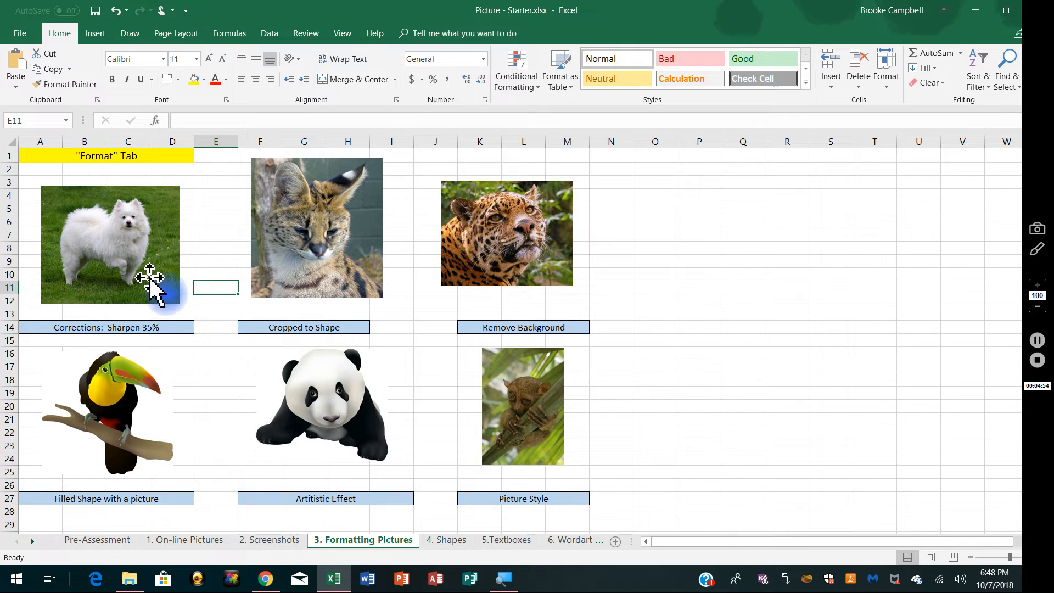
Step: Crop the wildcat picture above the Cropped to Shape label to the Plaque basic shape with concave corners
left_click(258, 236)
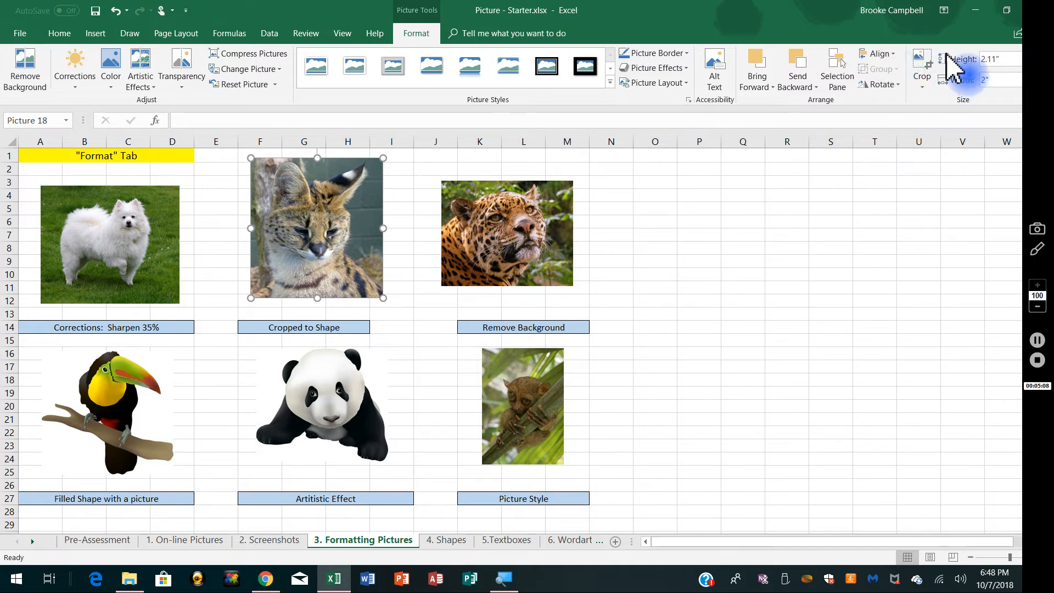
left_click(924, 87)
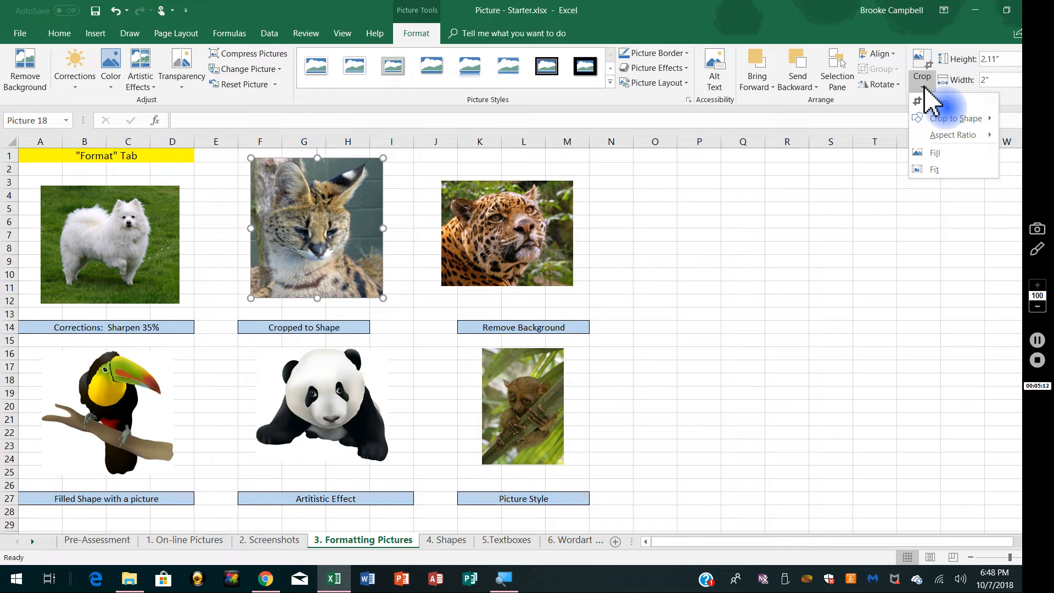
left_click(946, 122)
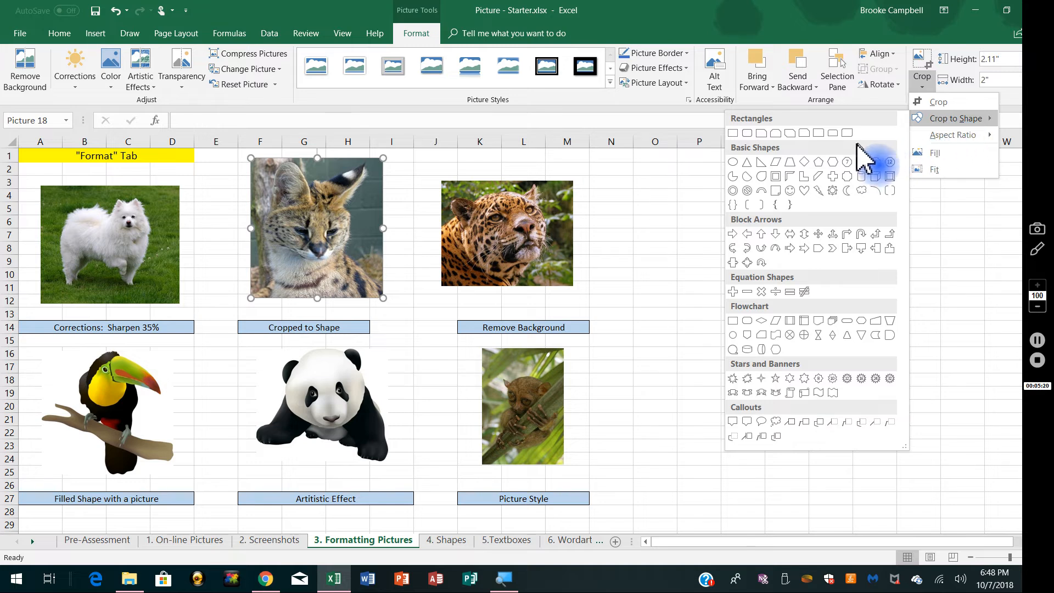
left_click(847, 176)
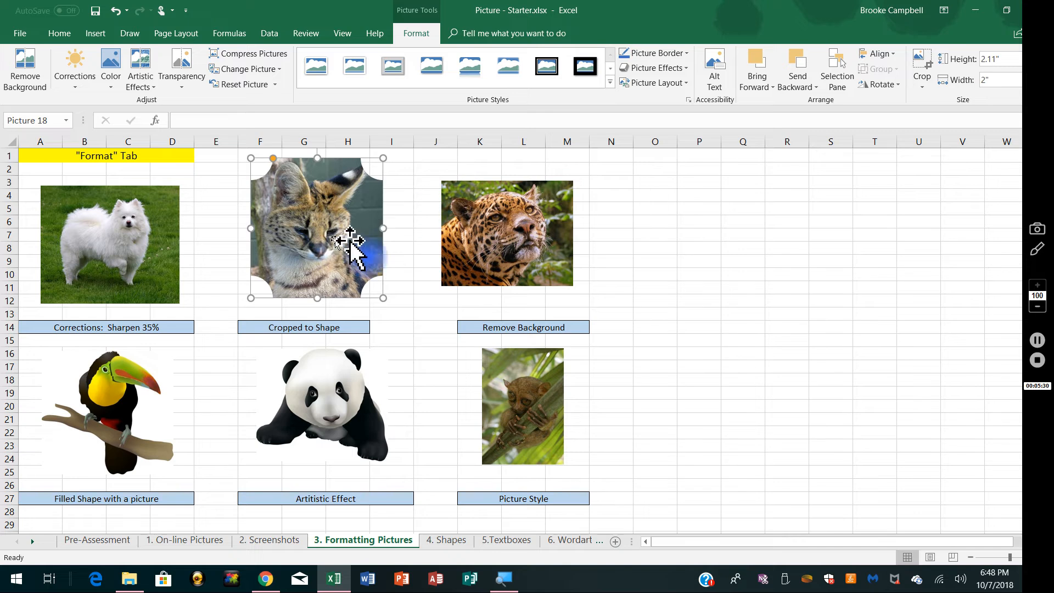
left_click(400, 222)
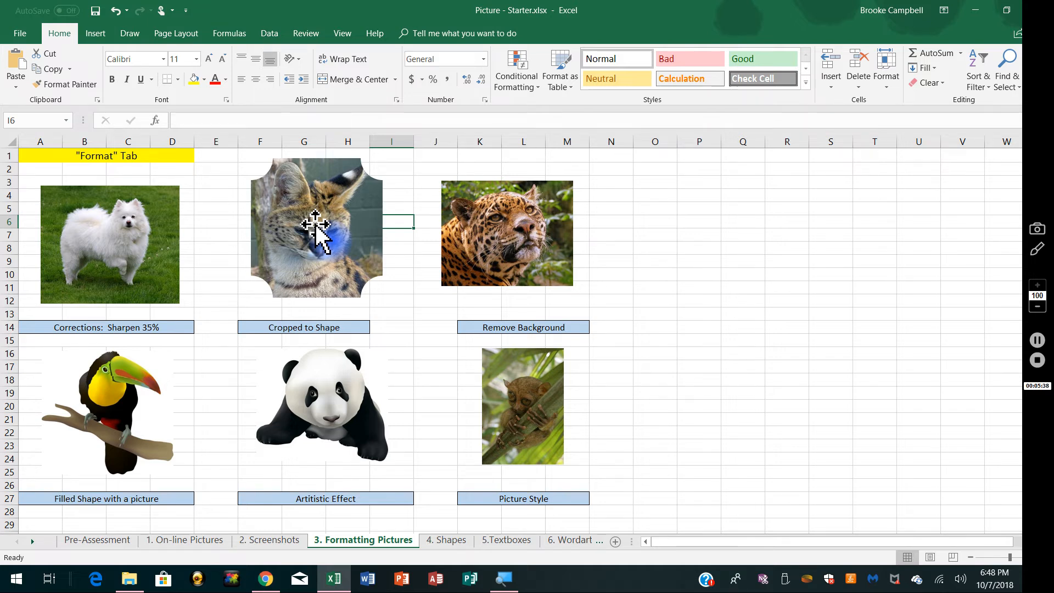
Step: Remove the background of the leopard picture, marking the neck and lower body as areas to keep, and keep the changes
double_click(508, 251)
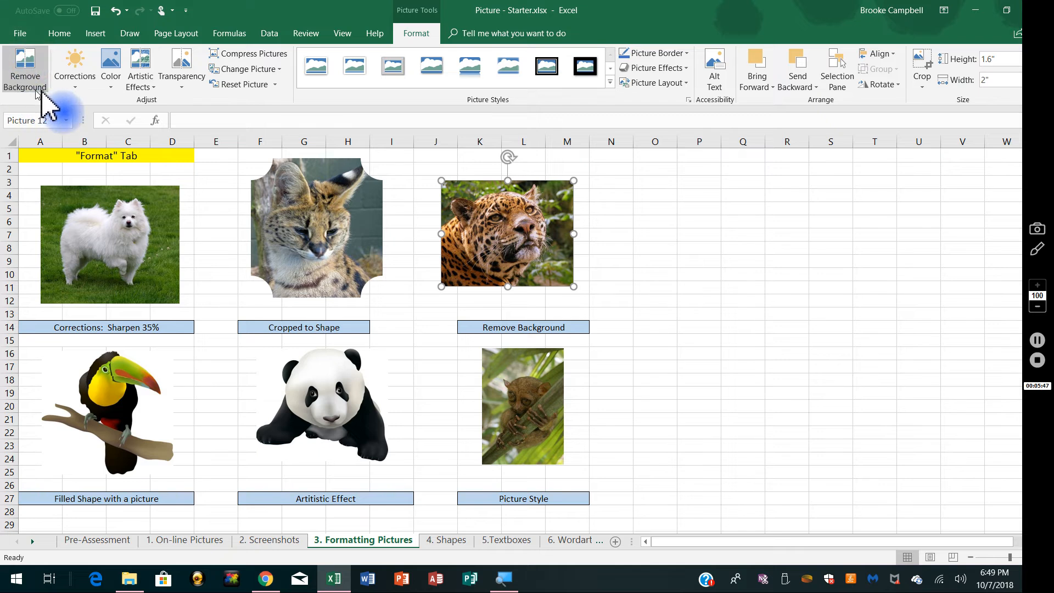
left_click(23, 69)
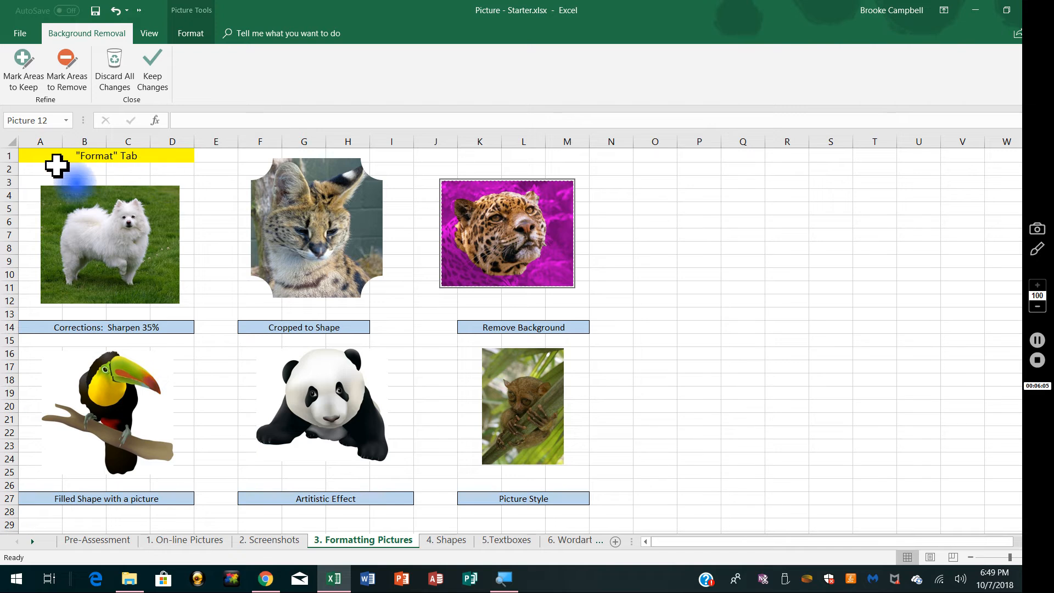
left_click(23, 62)
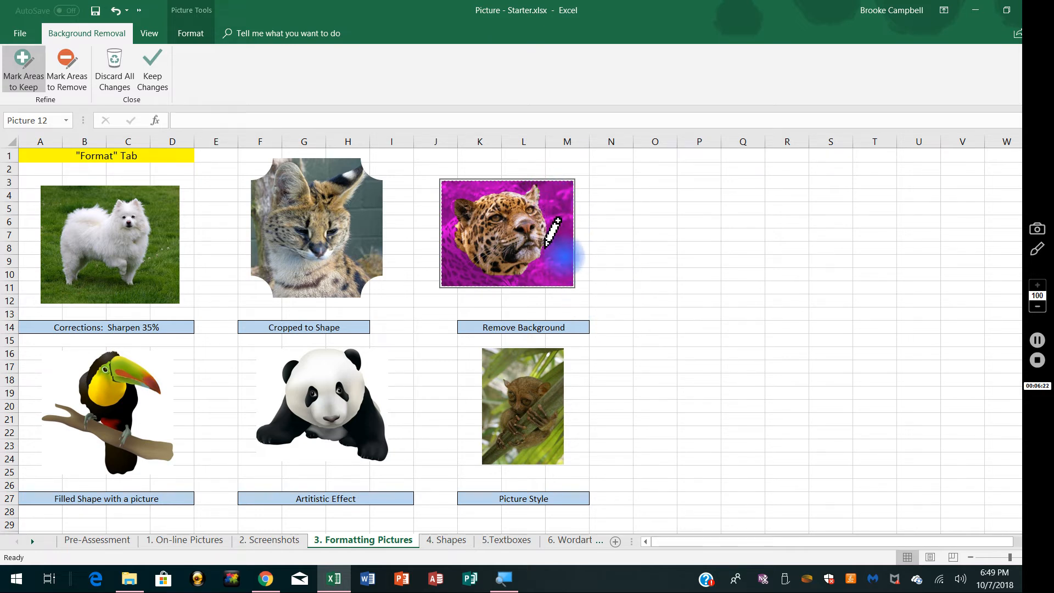
left_click(515, 279)
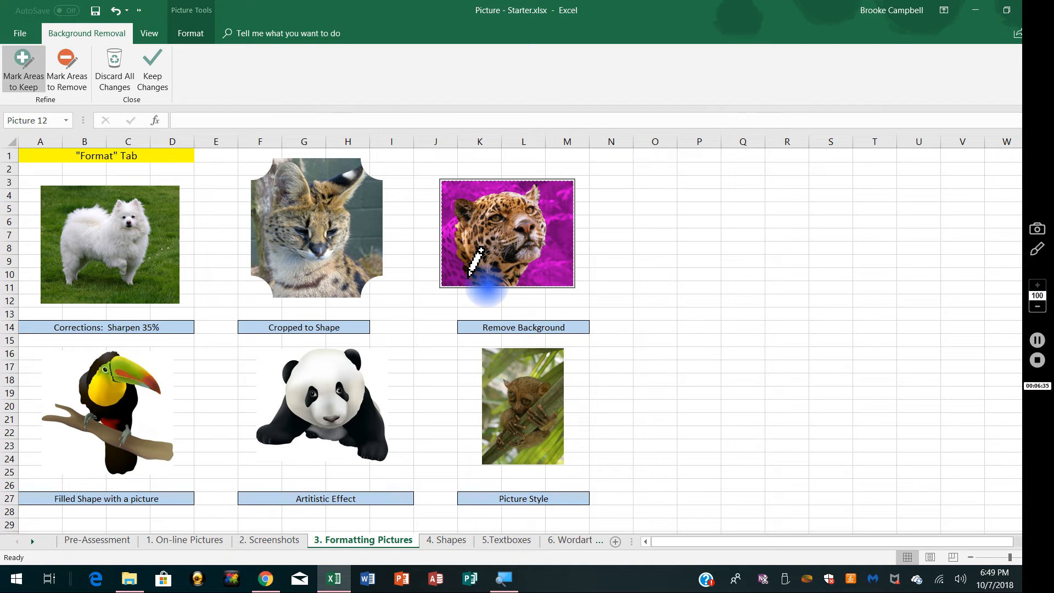
left_click_drag(458, 277, 449, 267)
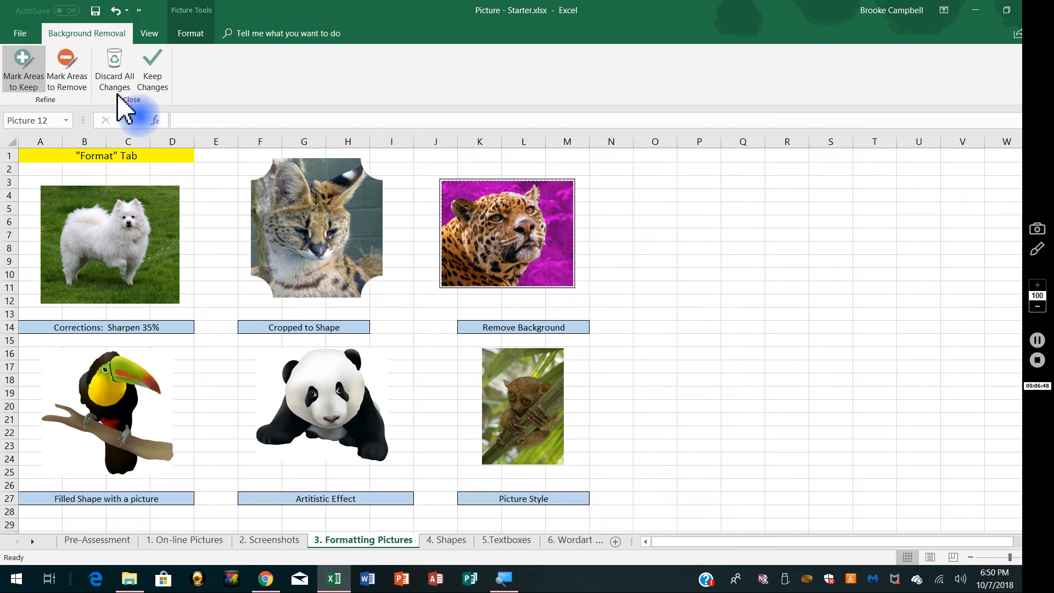
left_click(155, 72)
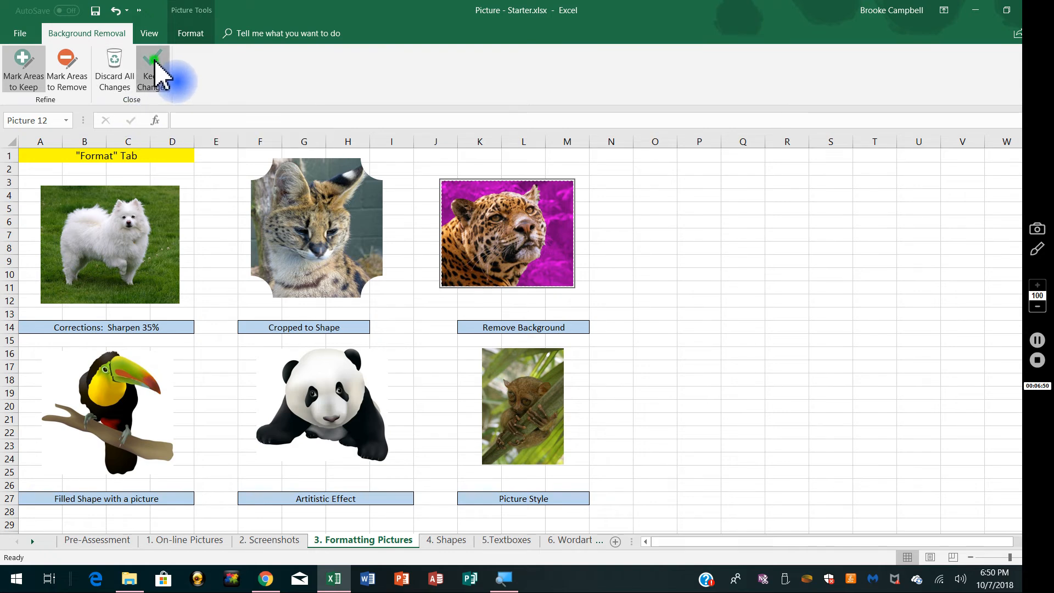
left_click(700, 342)
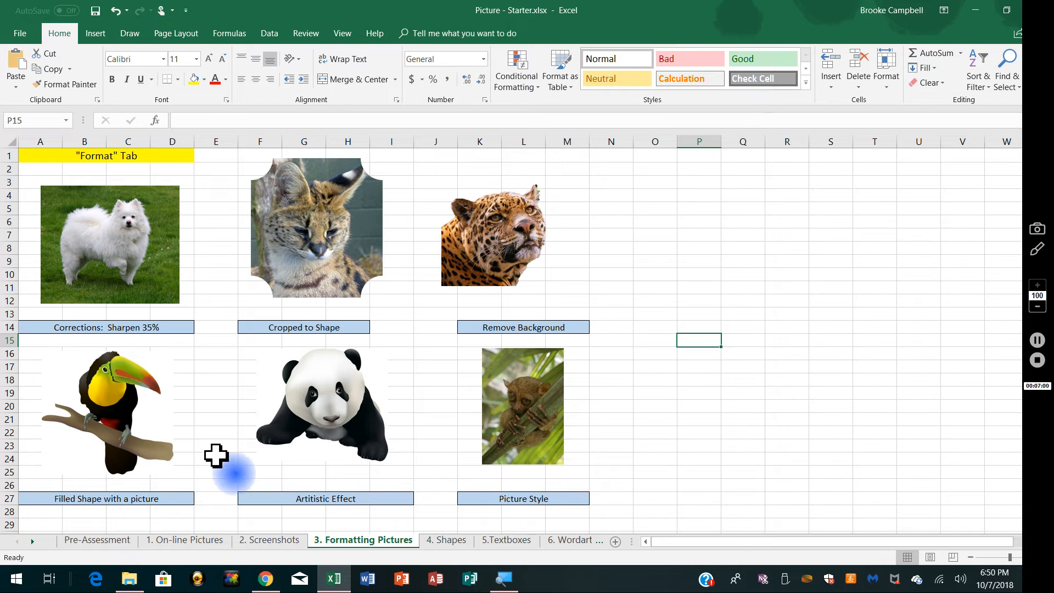
left_click(109, 405)
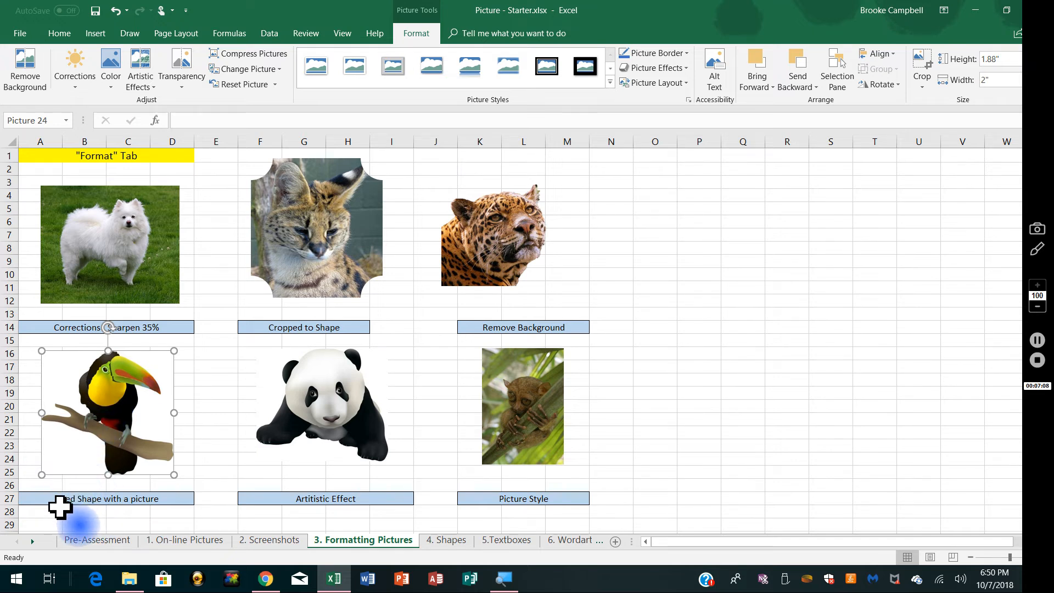
right_click(107, 387)
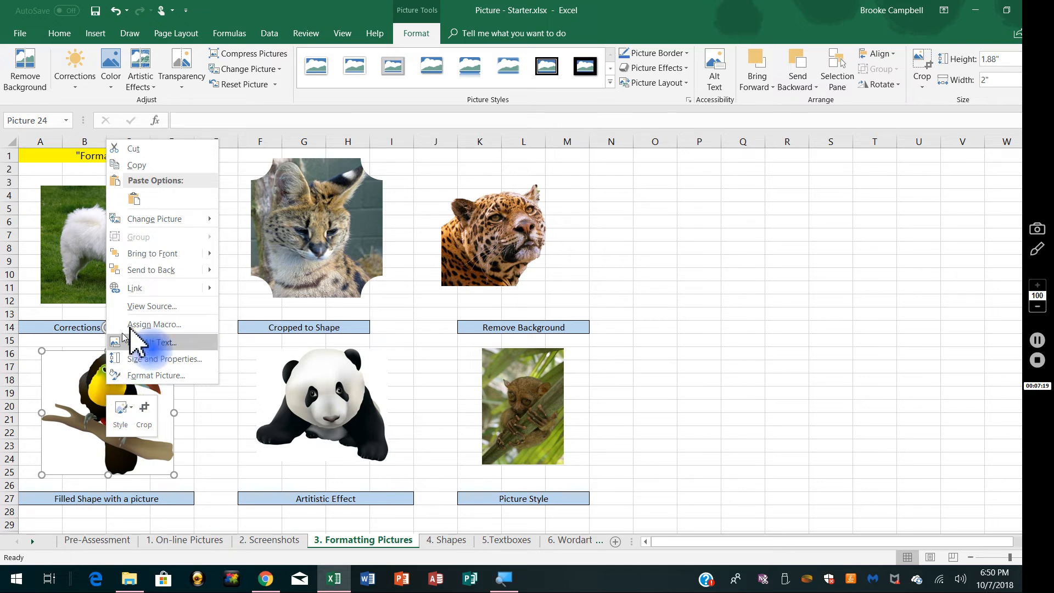
left_click(94, 418)
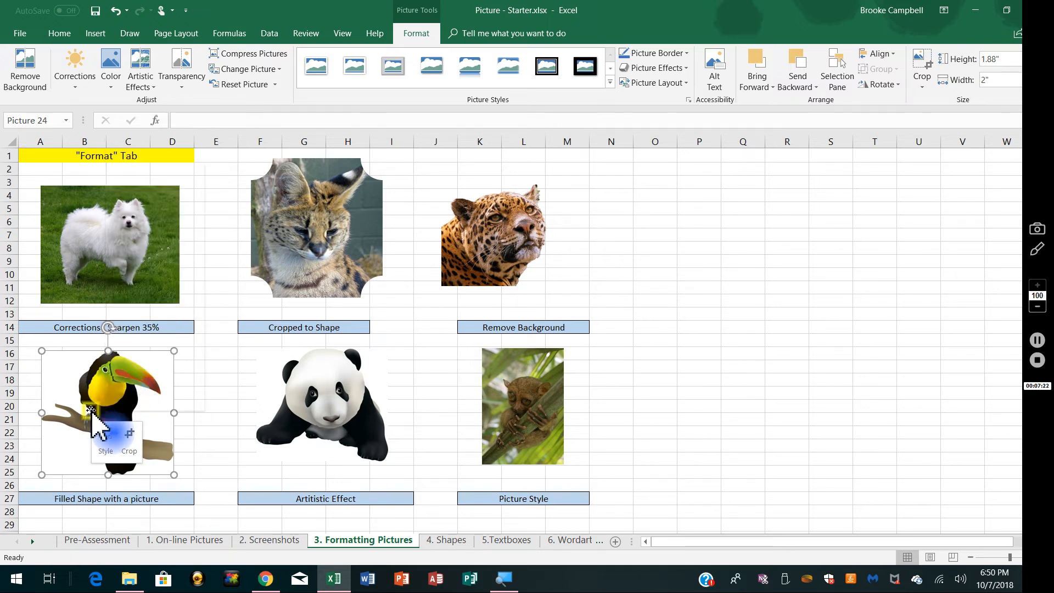
right_click(94, 418)
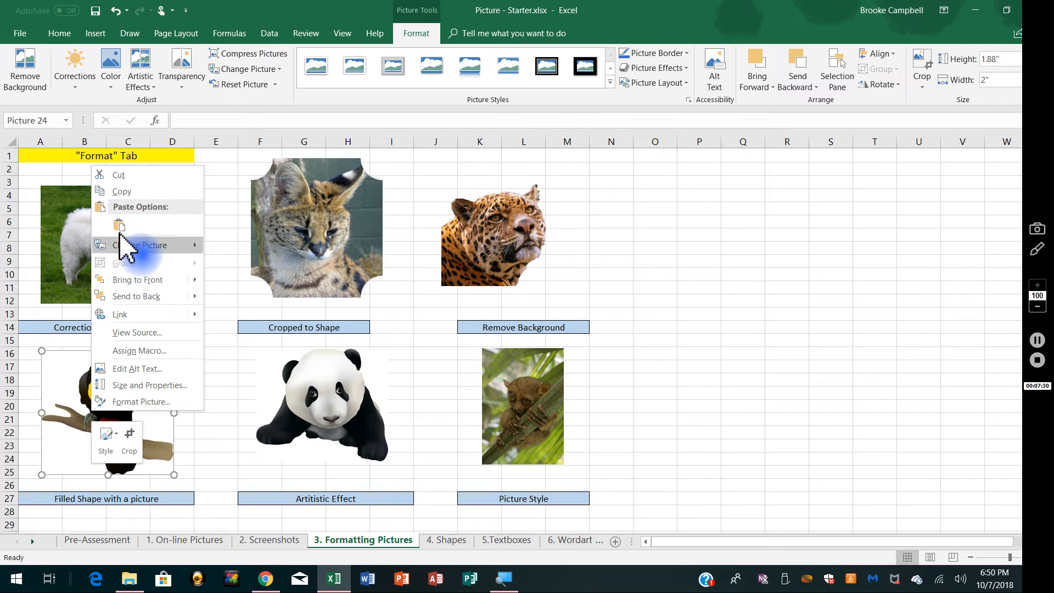
mouse_move(156, 247)
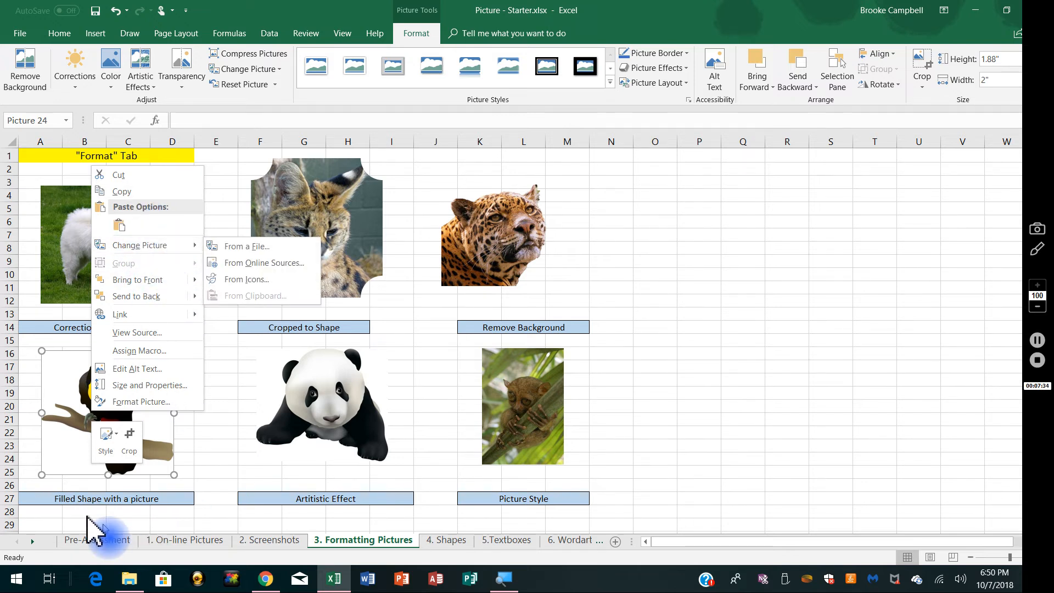
left_click(84, 392)
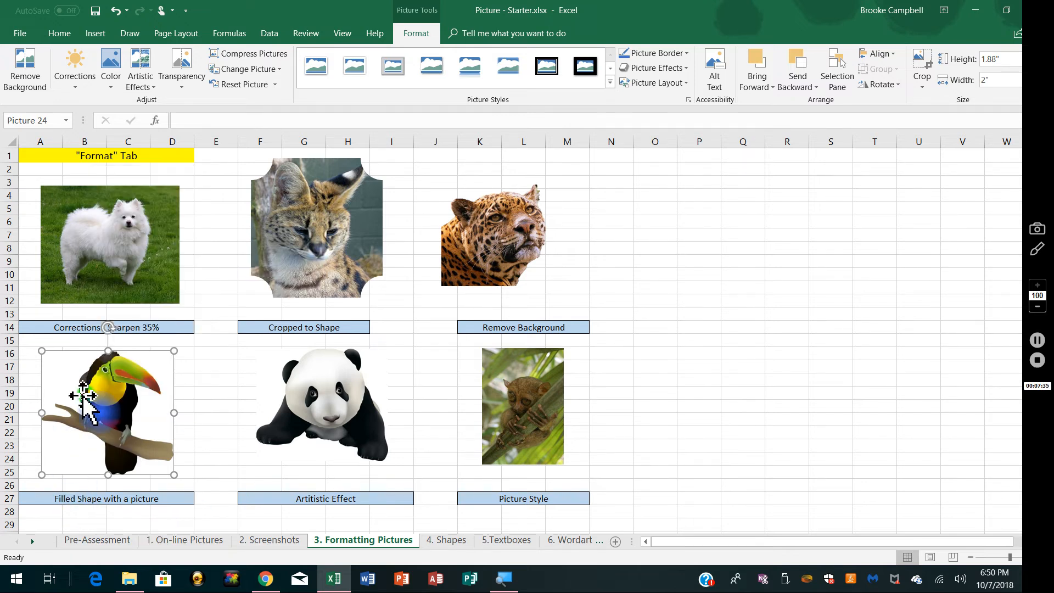
Step: Restore down the Excel window, minimize the browser and try to move the toucan picture out to the desktop
left_click(1007, 10)
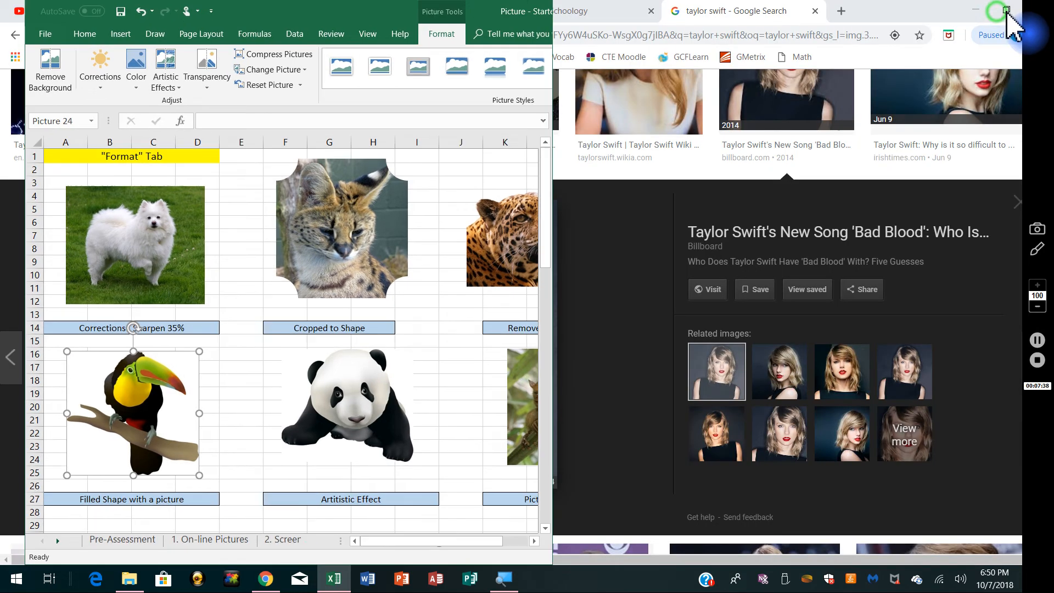
left_click(977, 9)
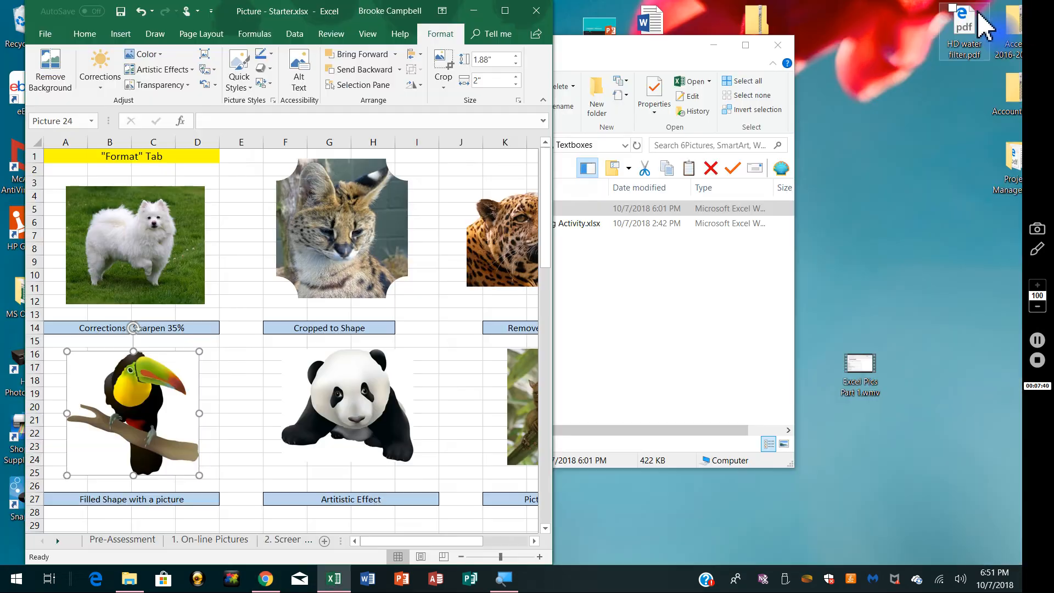
left_click_drag(133, 411, 878, 483)
right_click(157, 420)
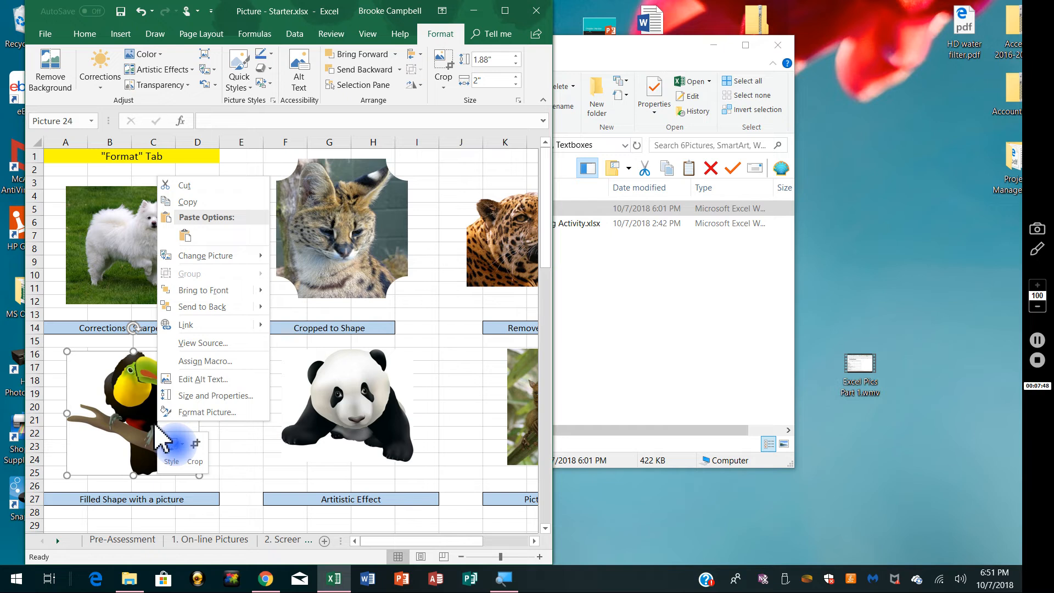
mouse_move(209, 260)
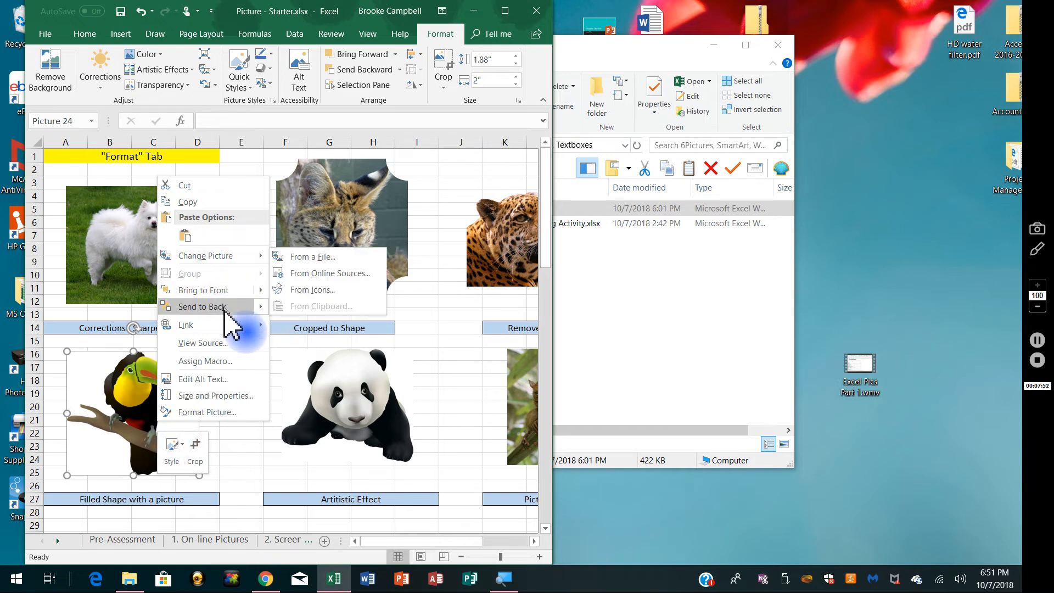
left_click(107, 429)
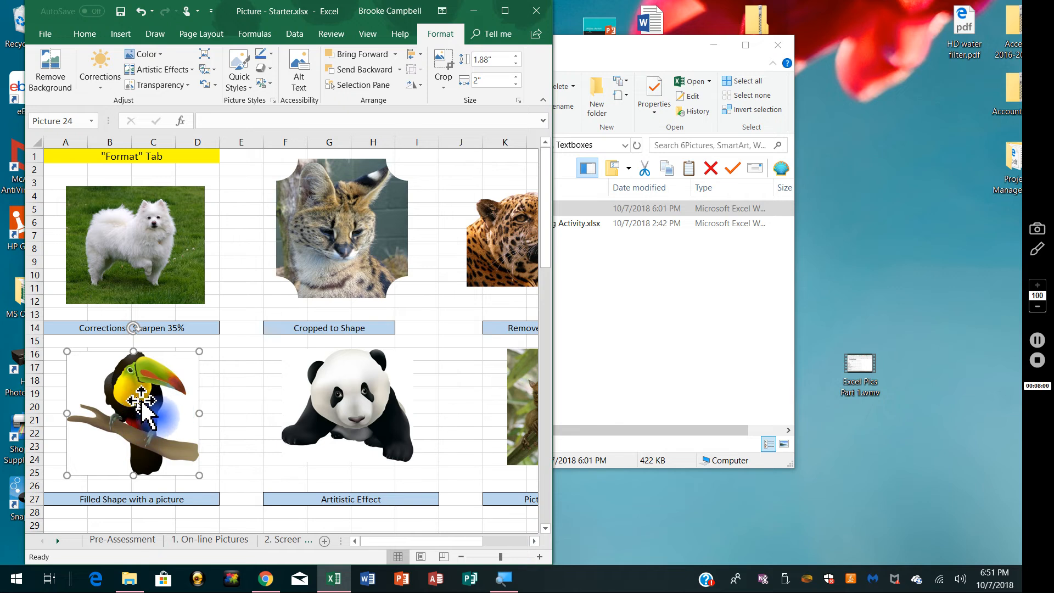
Step: Maximize the workbook window, apply the Plastic Wrap artistic effect to the panda picture and deselect it
left_click(506, 10)
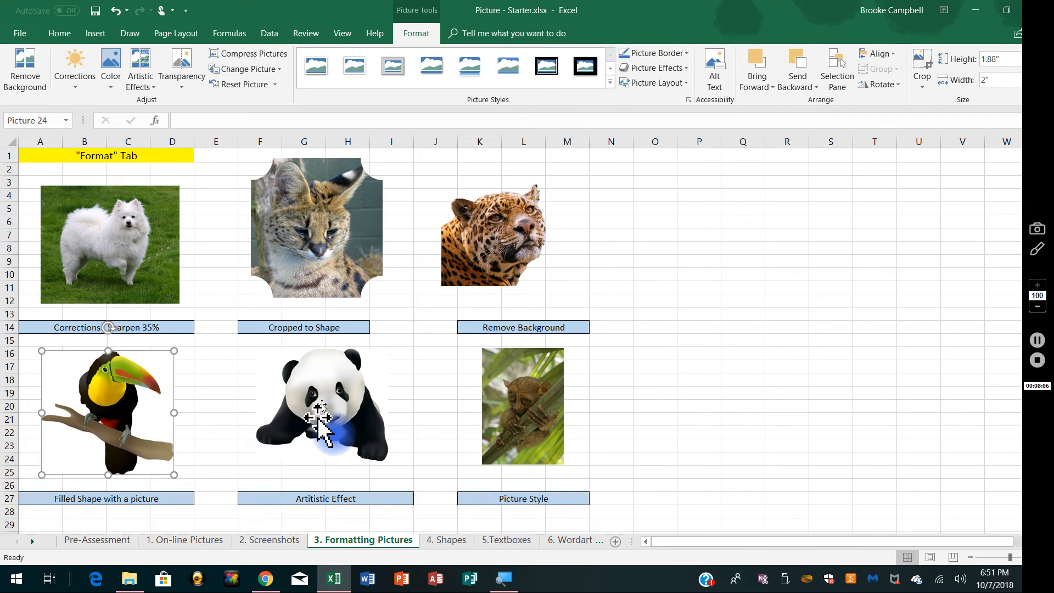
left_click(321, 411)
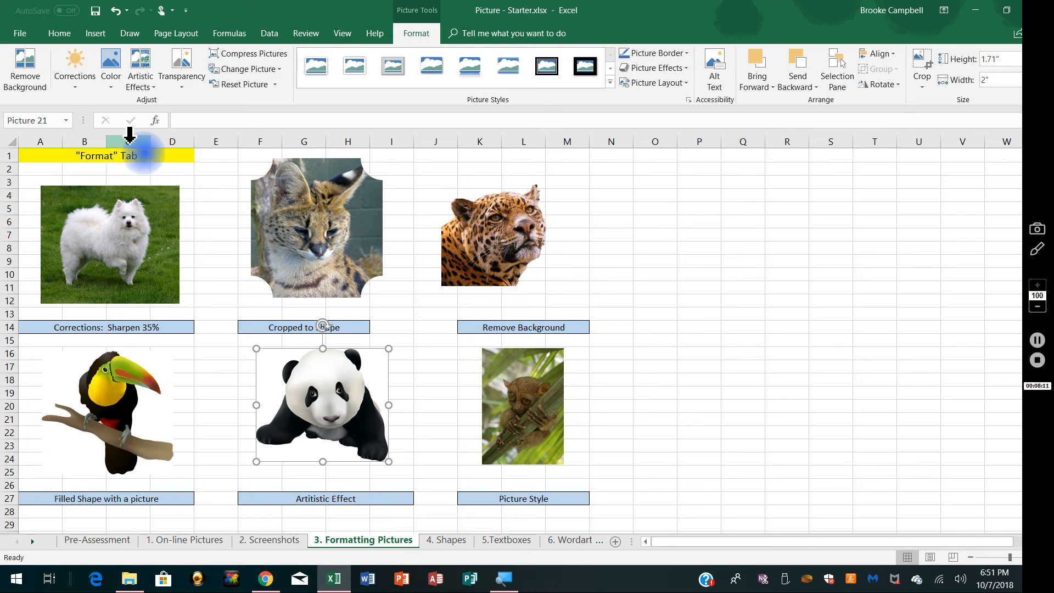
left_click(147, 86)
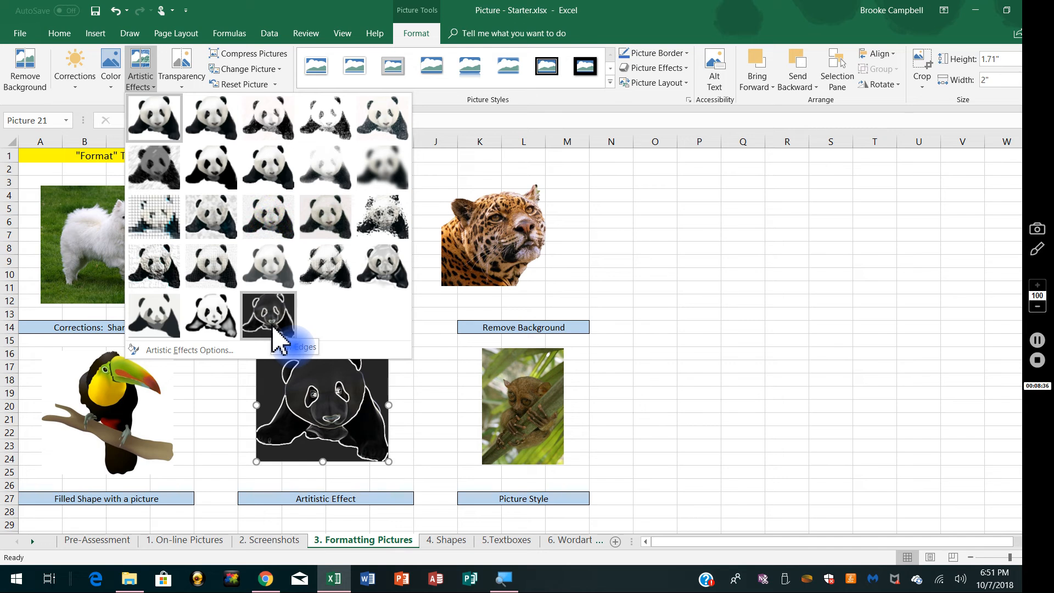
left_click(386, 271)
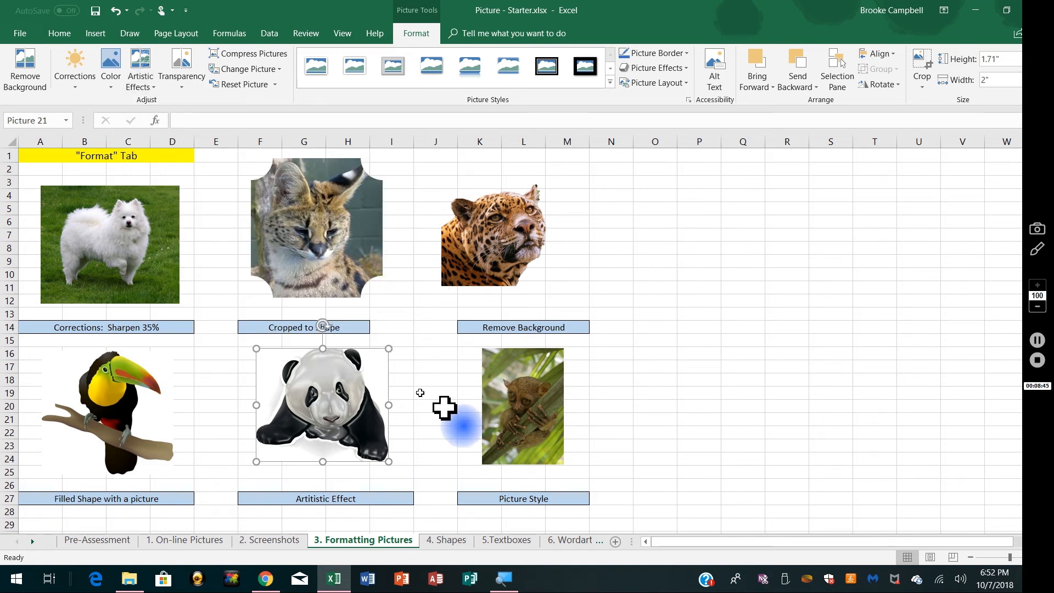
left_click(679, 407)
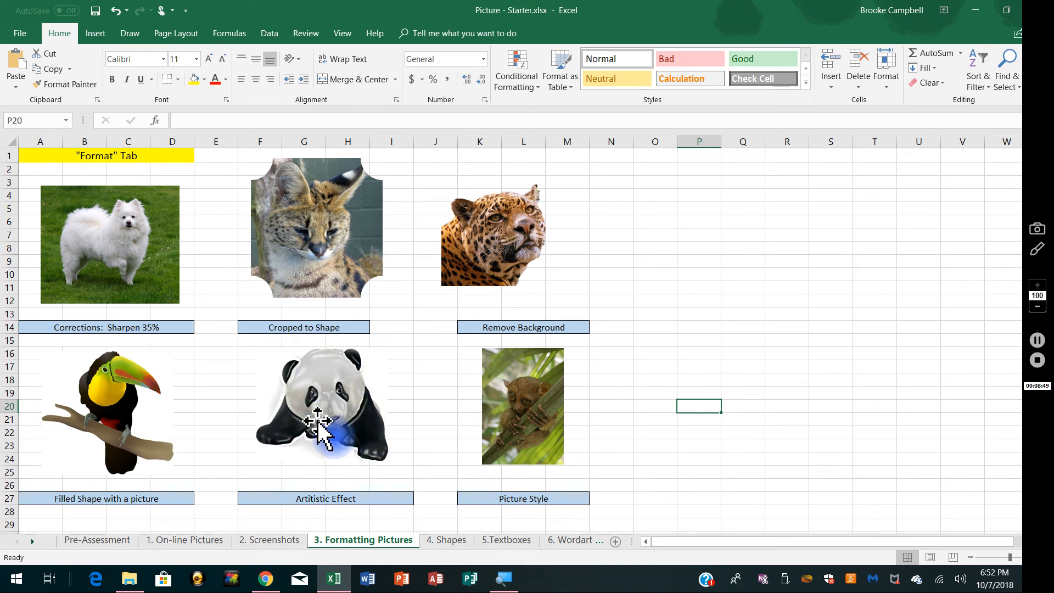
Step: Apply the Soft Edge Oval picture style to the picture above the Picture Style label and deselect it
left_click(542, 427)
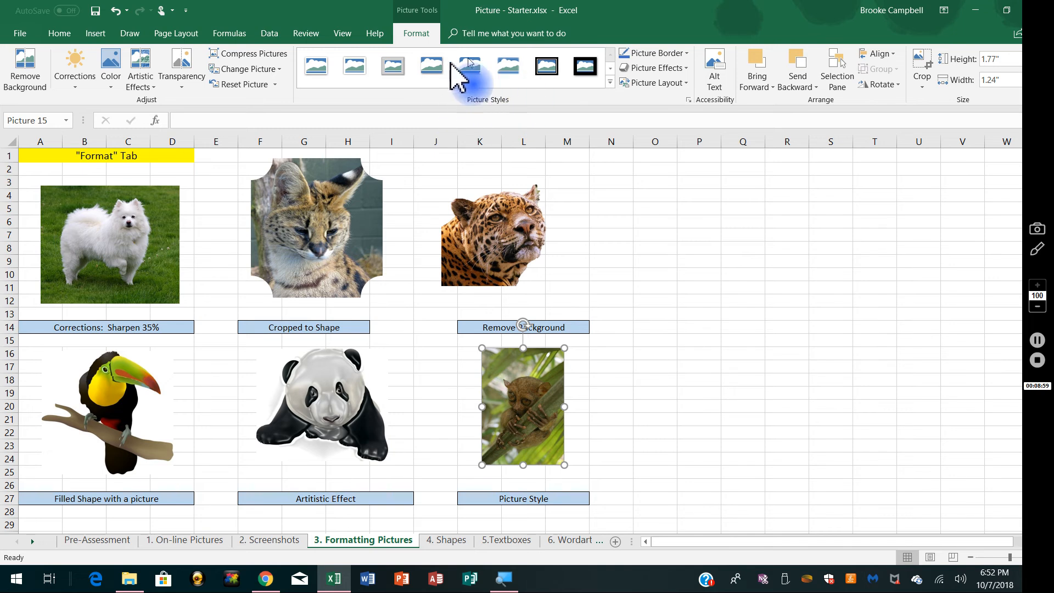
left_click(610, 82)
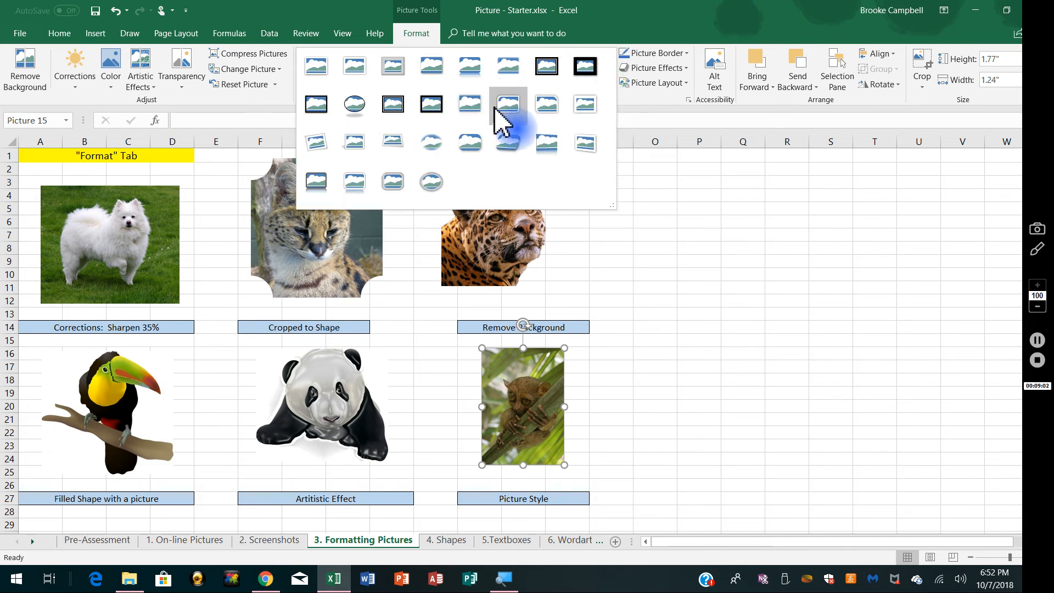
left_click(432, 146)
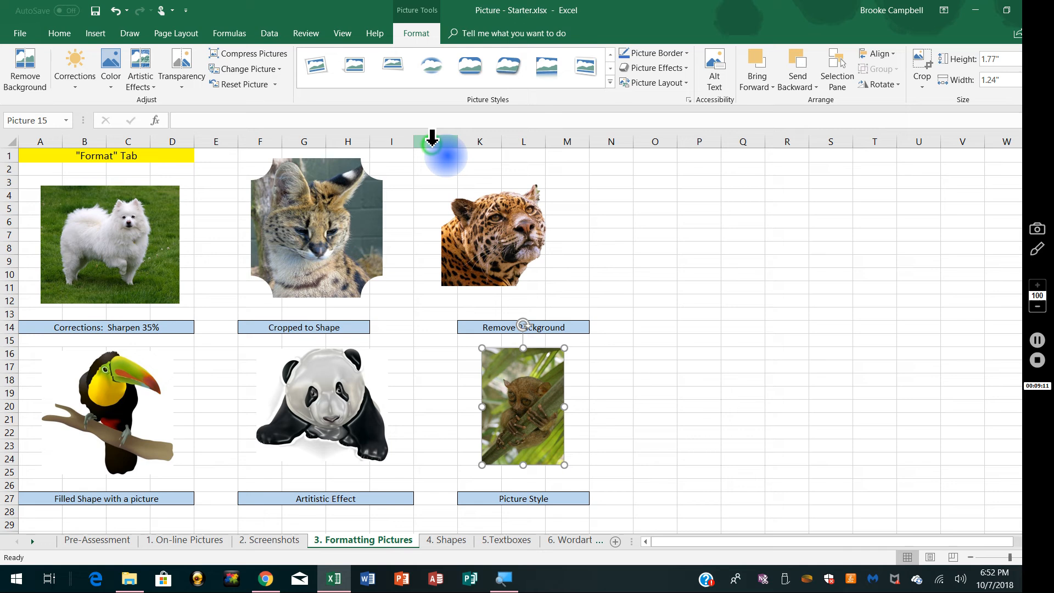
left_click(691, 446)
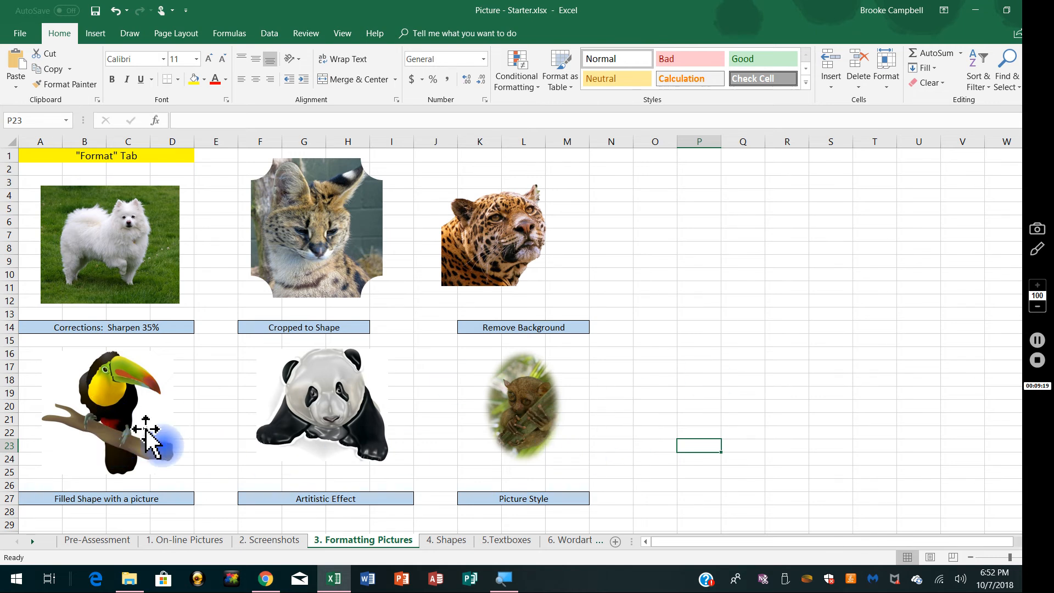
Step: Insert a Flowchart Manual Operation shape (inverted trapezoid), about 2.13" high and 2.07" wide, in the empty cells around columns P to S
left_click(111, 436)
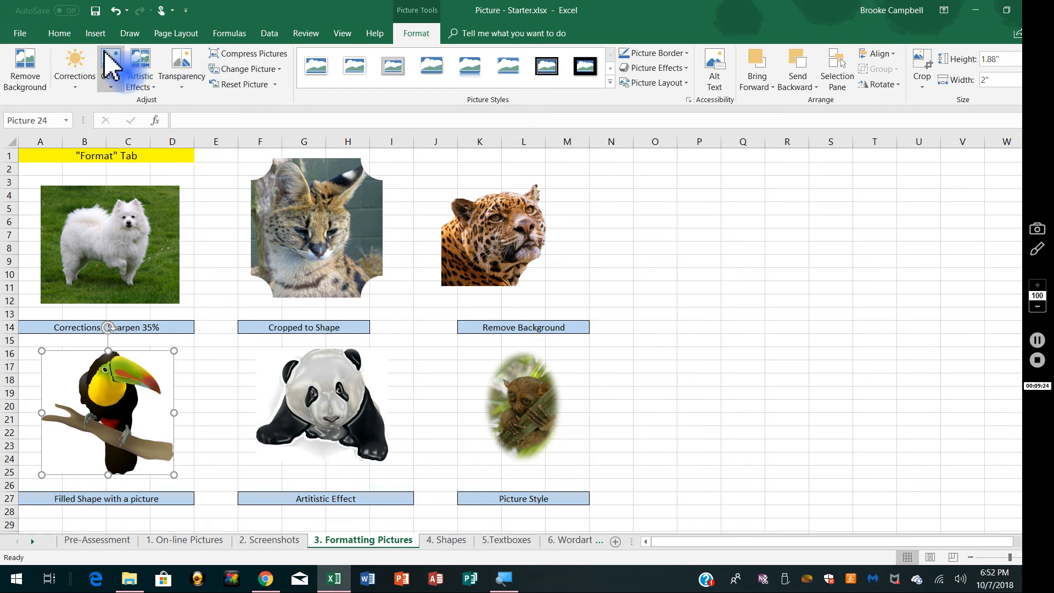
left_click(96, 34)
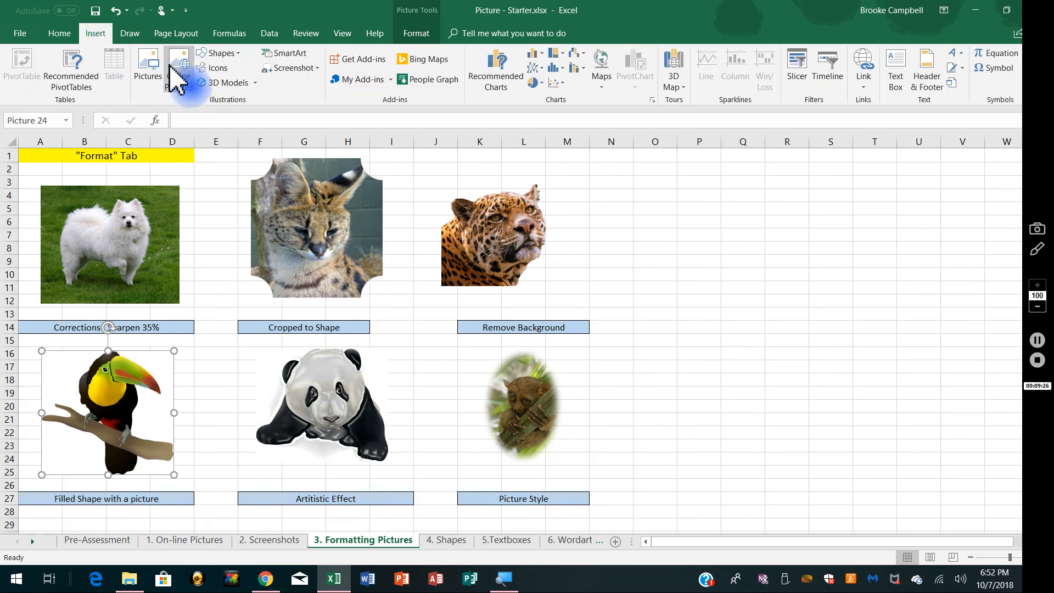
left_click(219, 53)
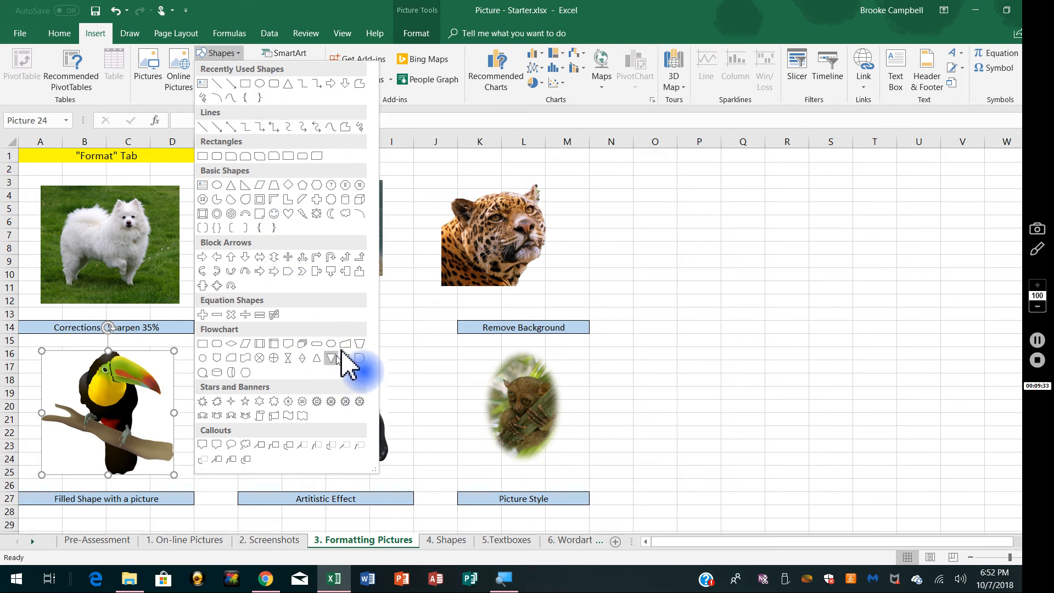
left_click(359, 344)
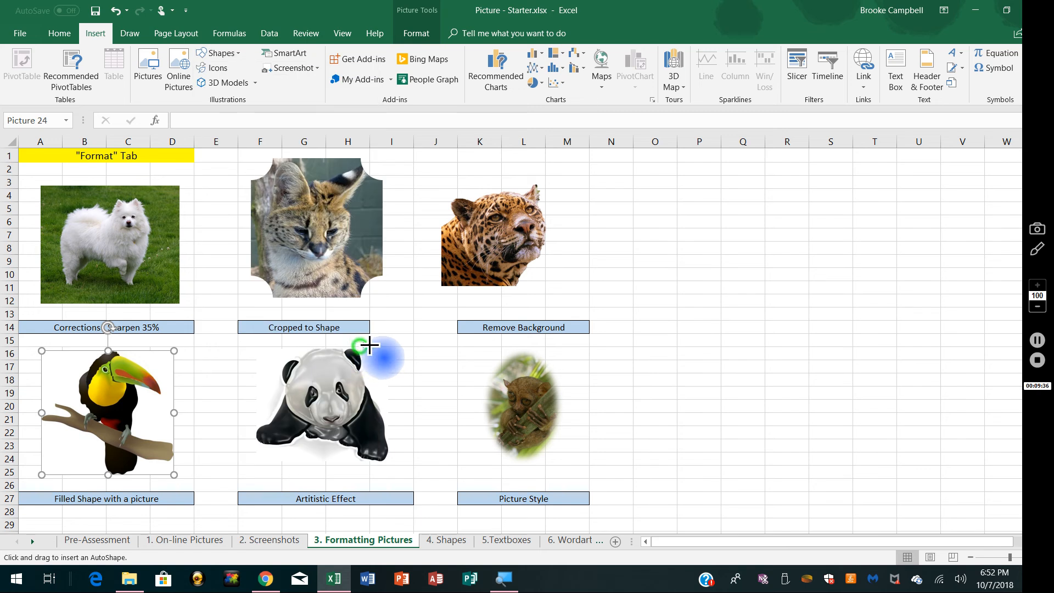
mouse_move(713, 285)
left_mouse_down()
mouse_move(826, 423)
mouse_move(850, 425)
left_mouse_up()
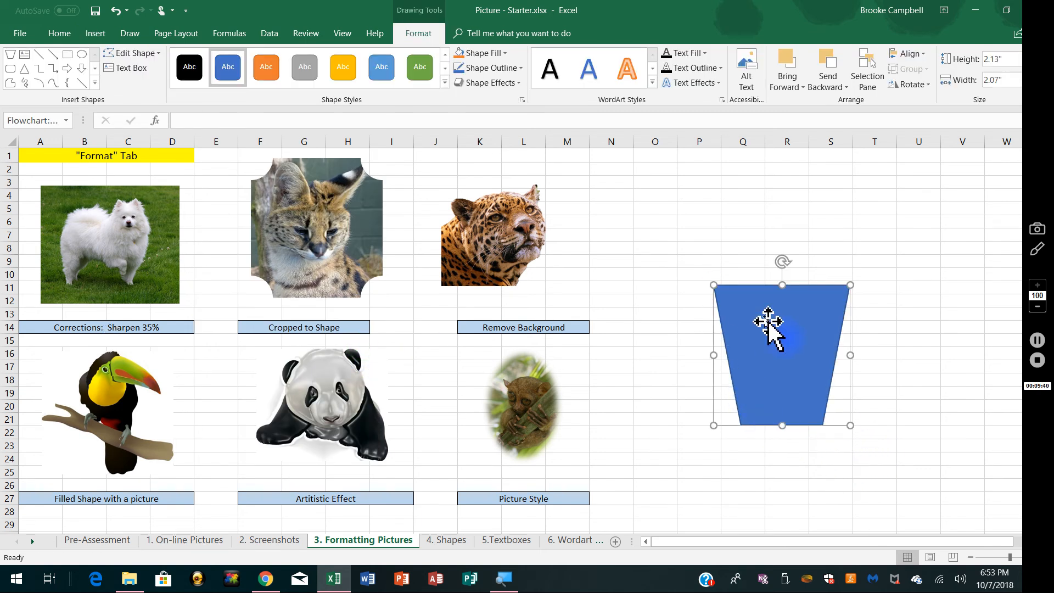
left_click(673, 353)
left_click(765, 348)
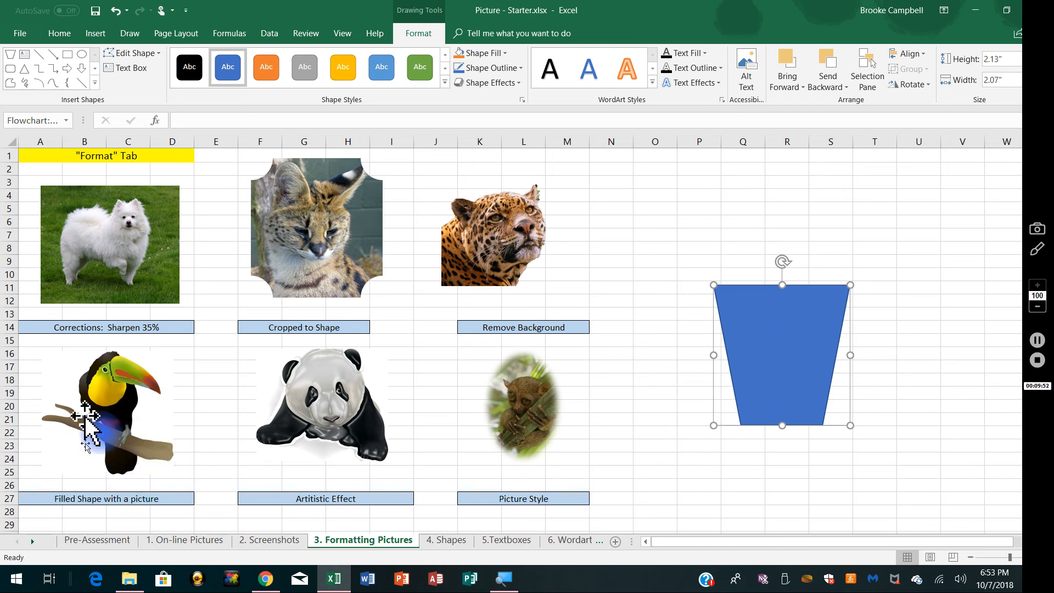
left_click(332, 248)
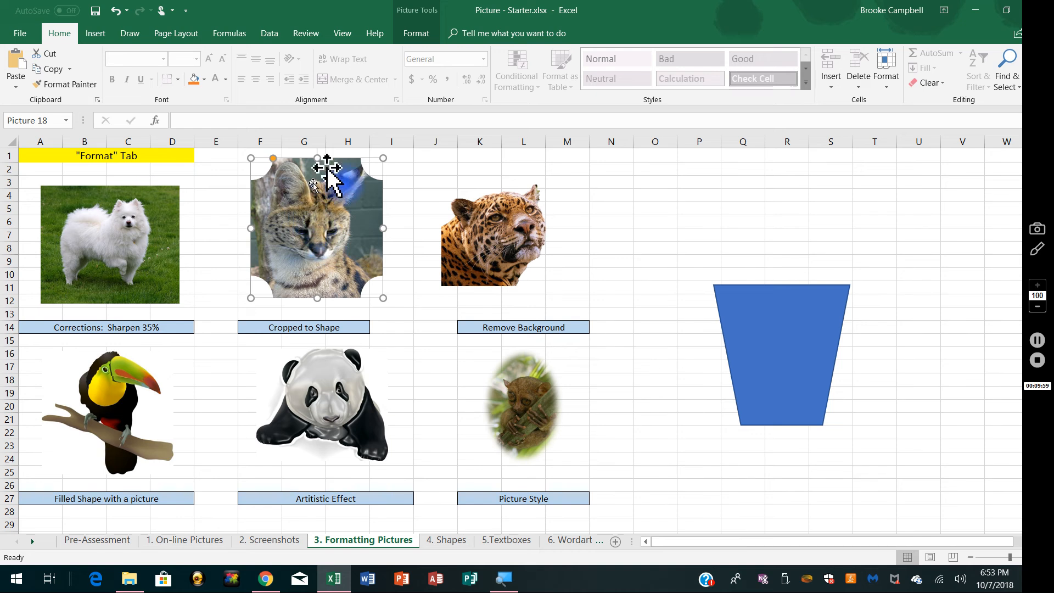
left_click(776, 364)
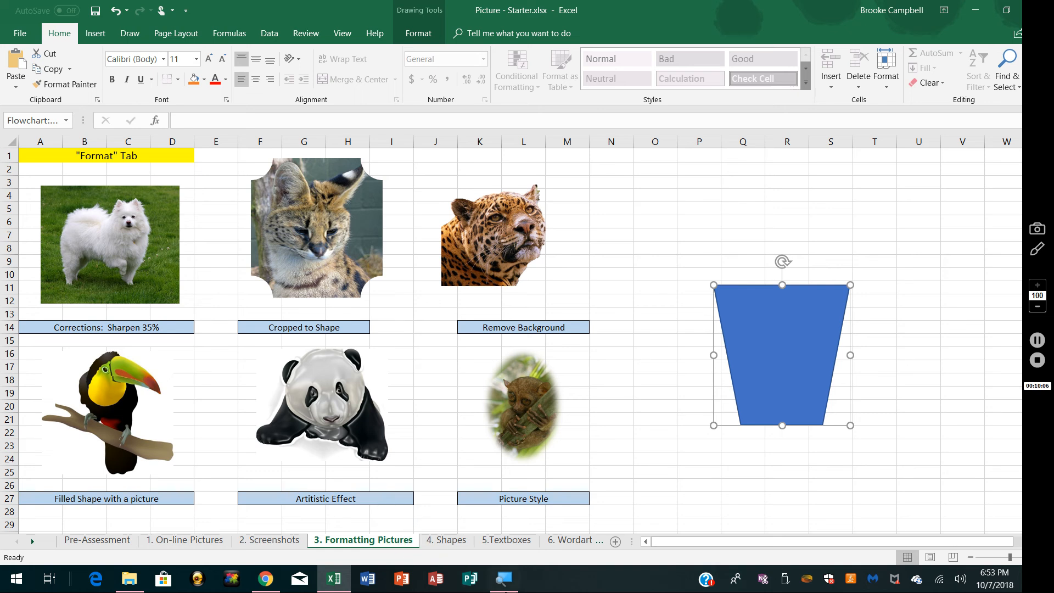
Step: Switch to Chrome and run a Google image search for "bird"
left_click(266, 579)
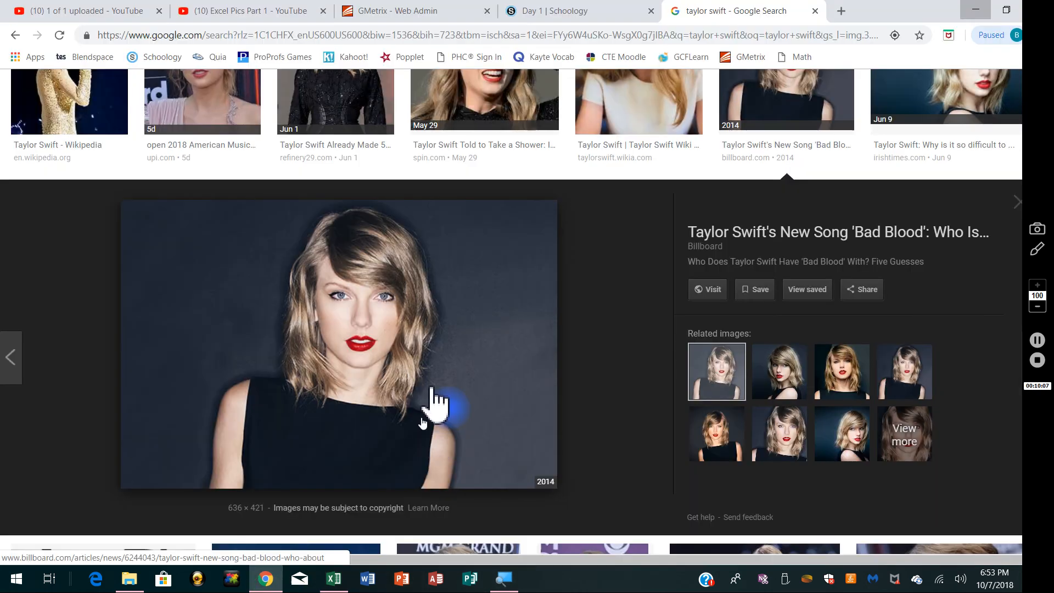
scroll(576, 313, "up", 4)
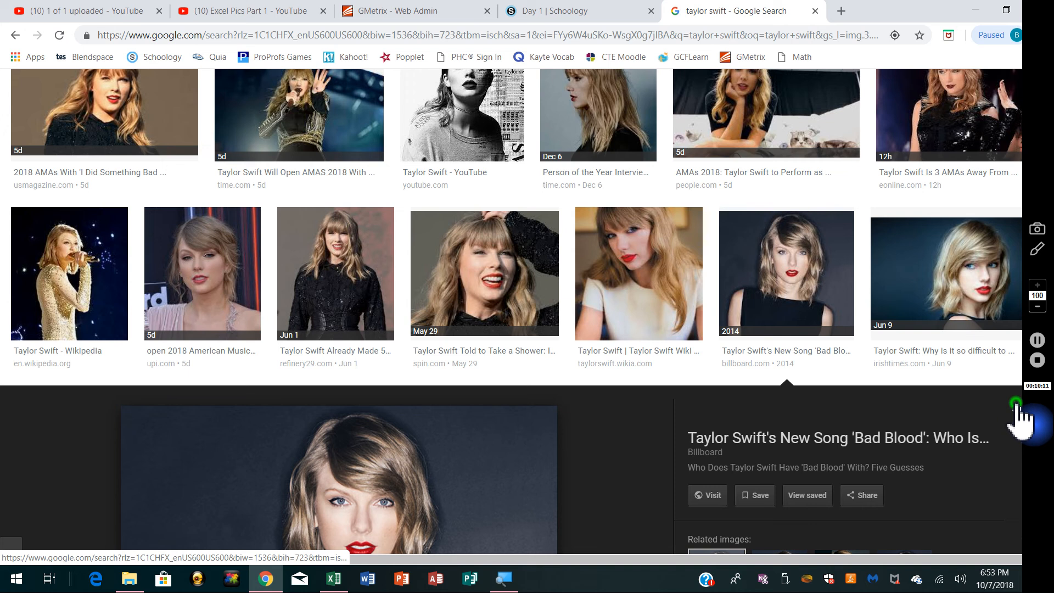
left_click(1015, 405)
left_click_drag(176, 97, 72, 102)
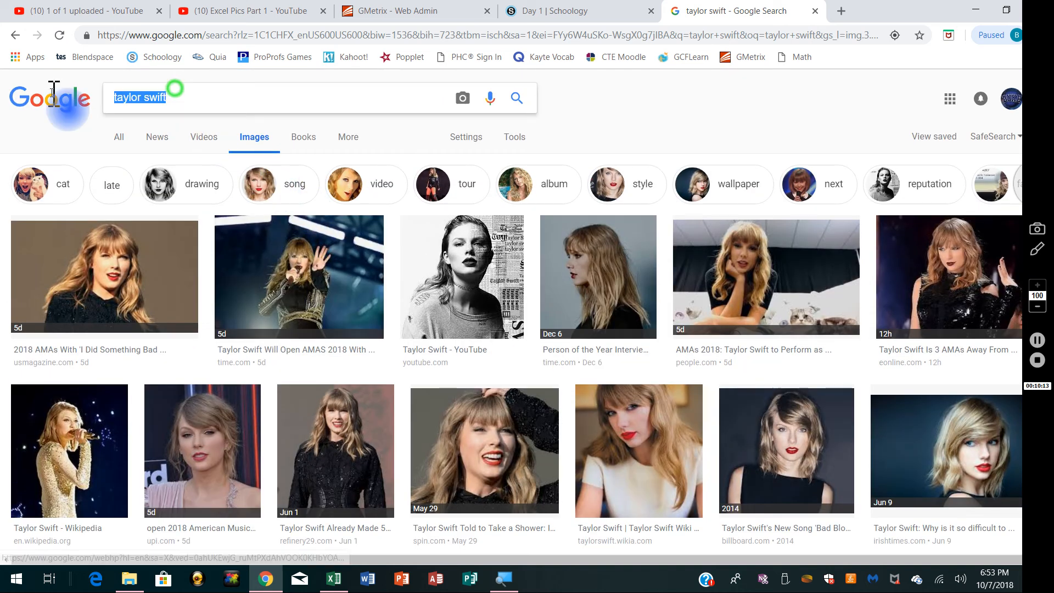
type("bird")
key("Return")
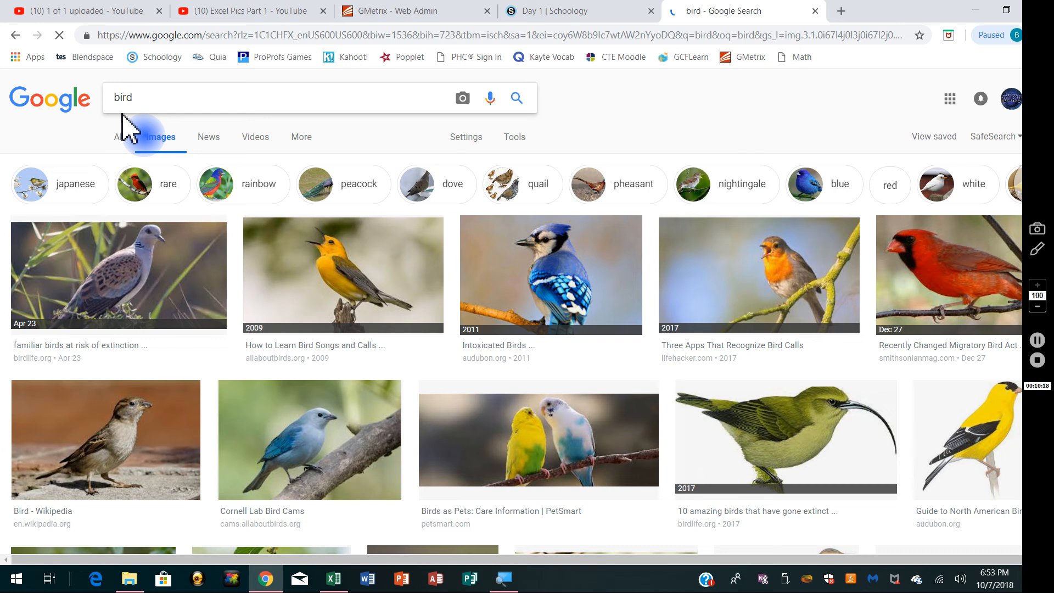
Step: Open the green bird image with the long curved beak and save it to the Desktop as a JPEG named bird
scroll(440, 357, "down", 1)
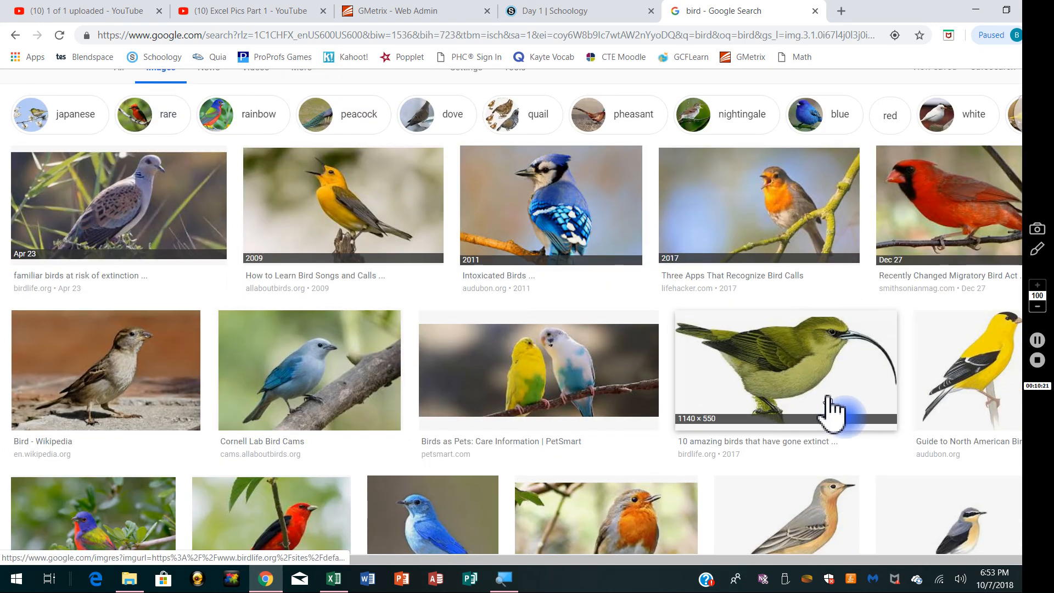
scroll(773, 312, "down", 1)
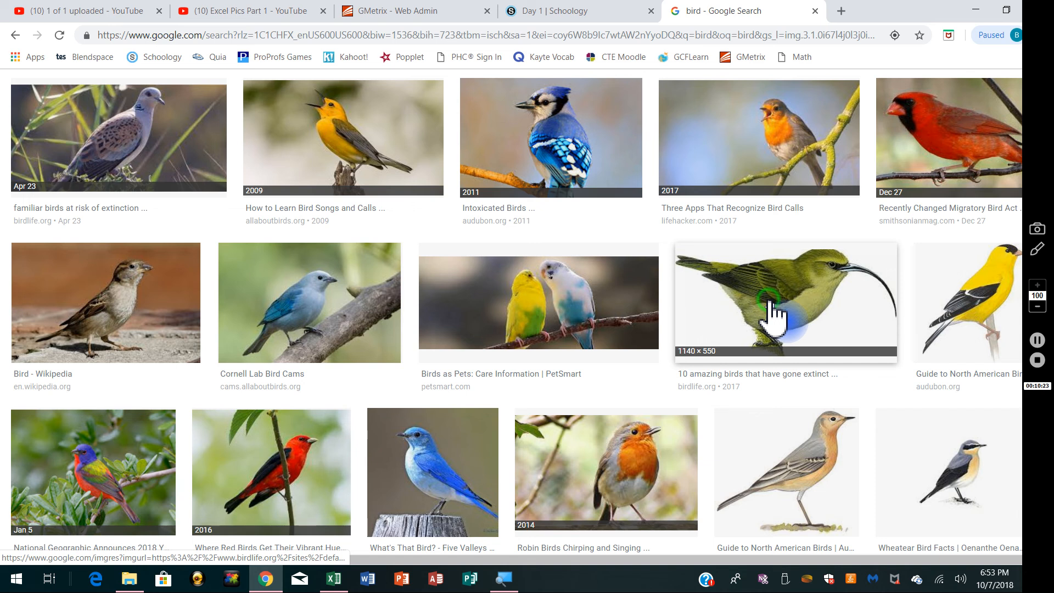
left_click(773, 314)
right_click(281, 269)
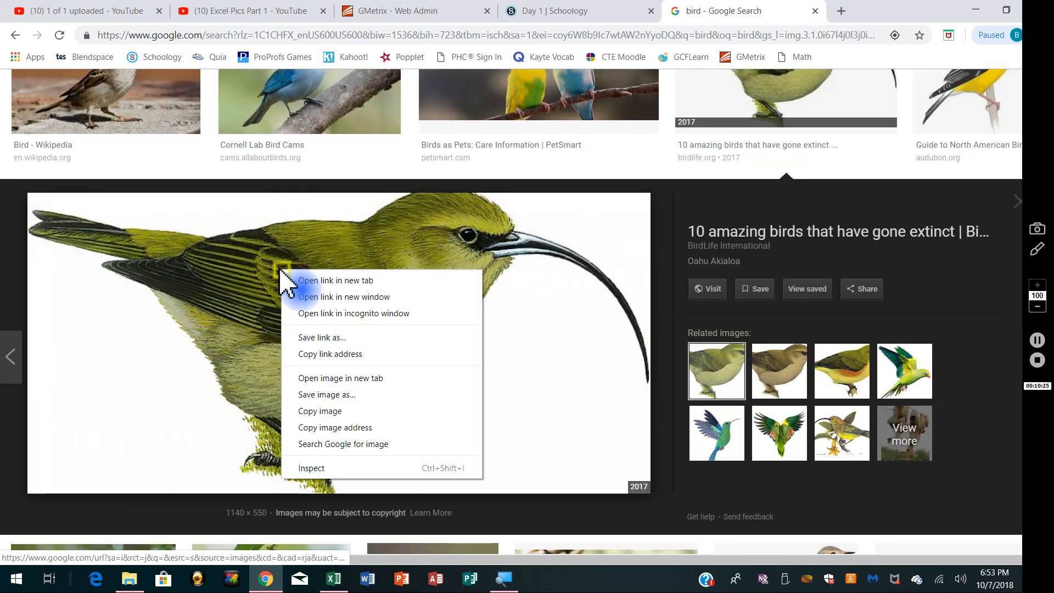
left_click(334, 396)
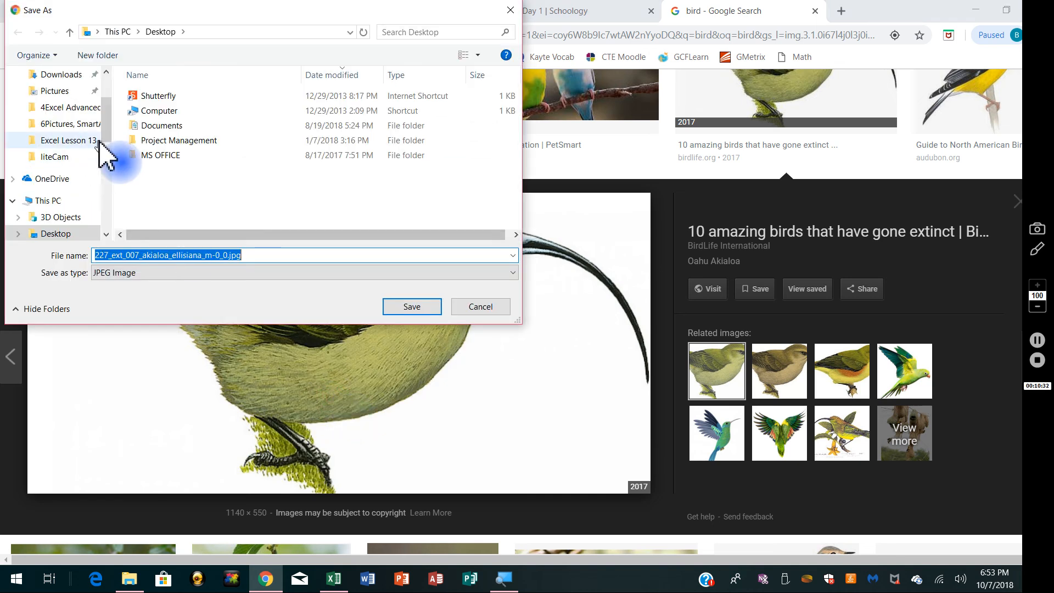
left_click_drag(110, 118, 106, 105)
left_click(59, 101)
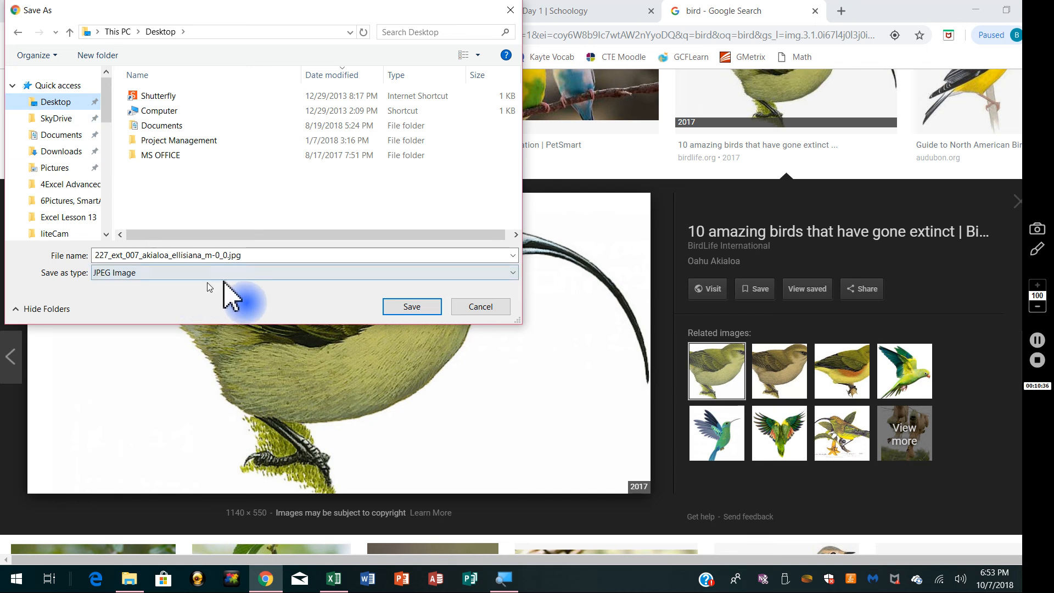
left_click_drag(250, 255, 66, 243)
type("bird")
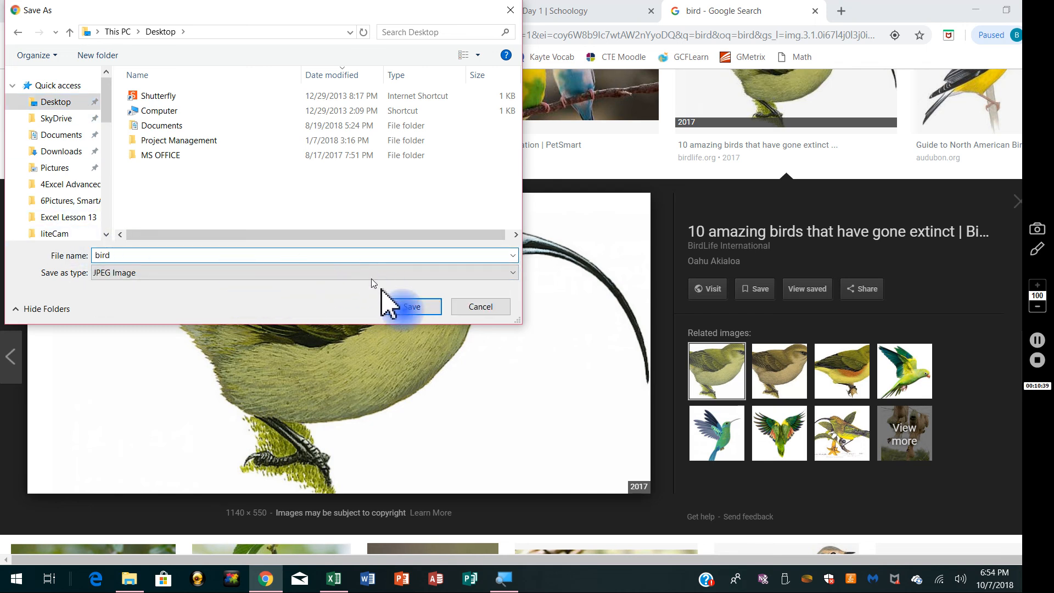
left_click(416, 311)
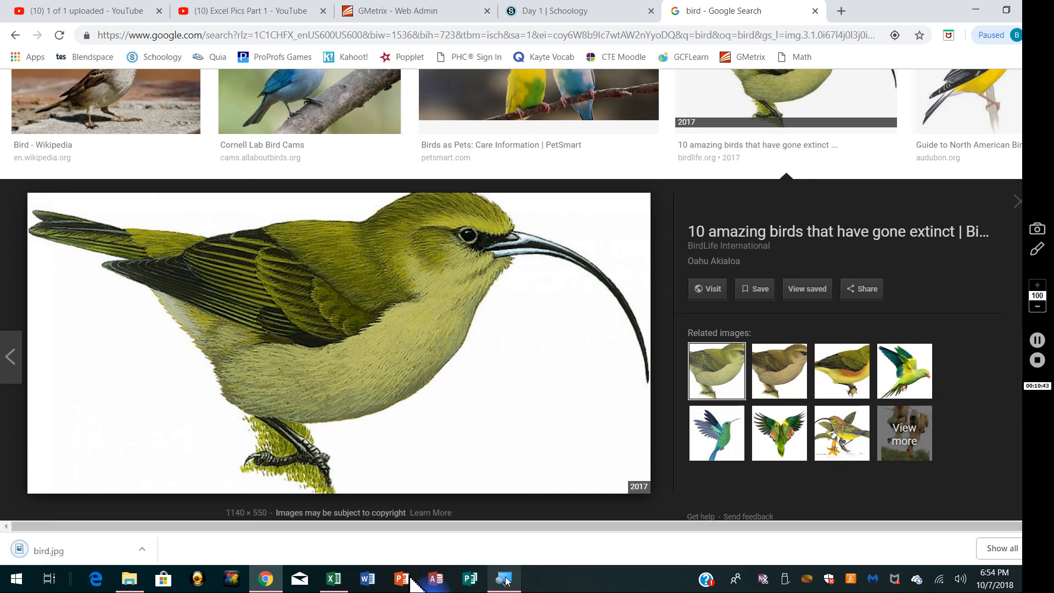
Step: Switch back to Excel and fill the inverted trapezoid with the picture file bird.jpg from the Desktop
left_click(335, 580)
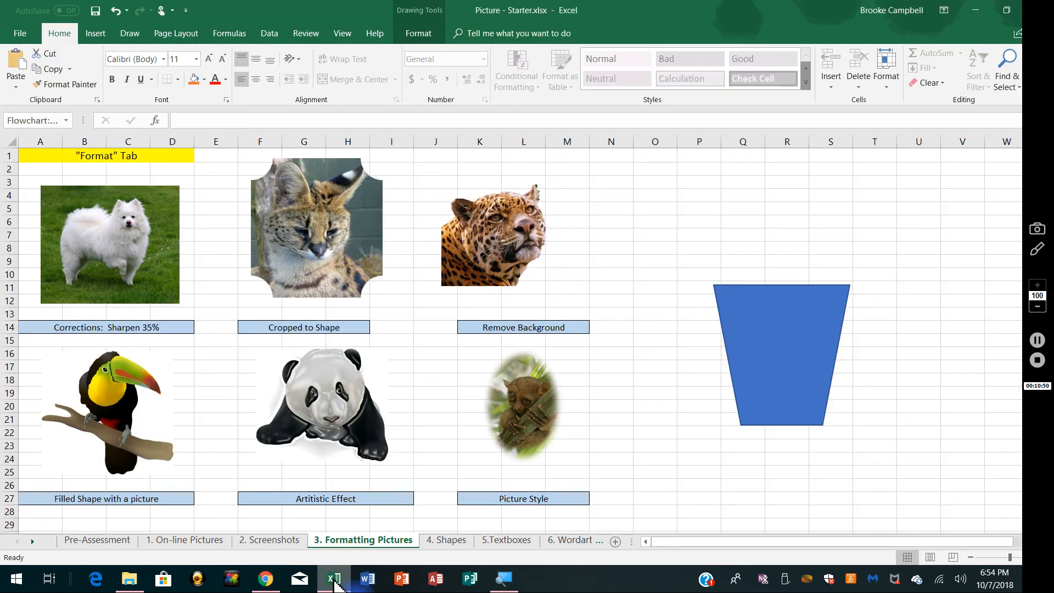
left_click(802, 329)
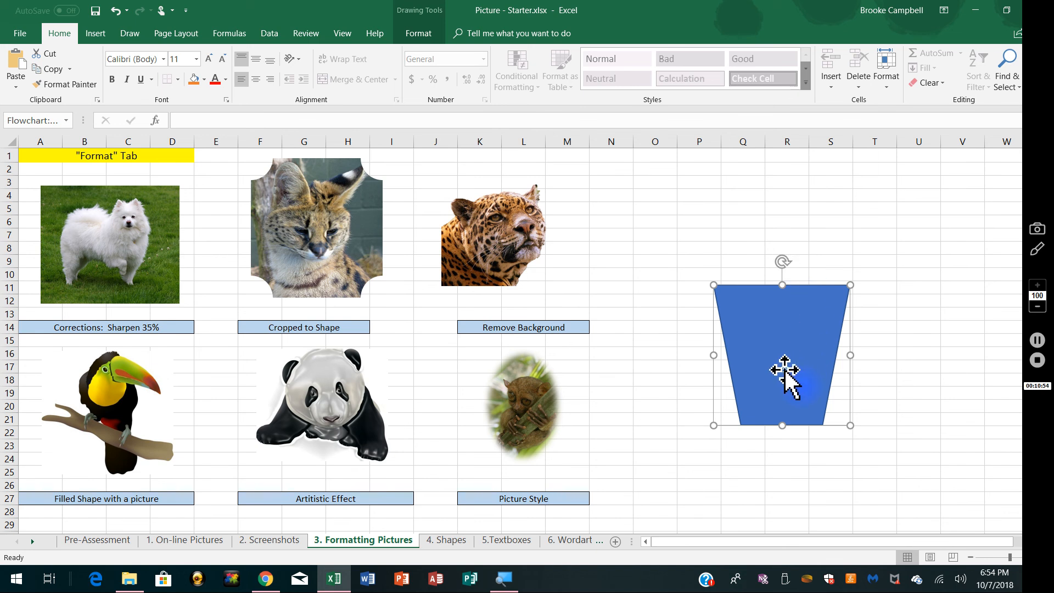
left_click(419, 34)
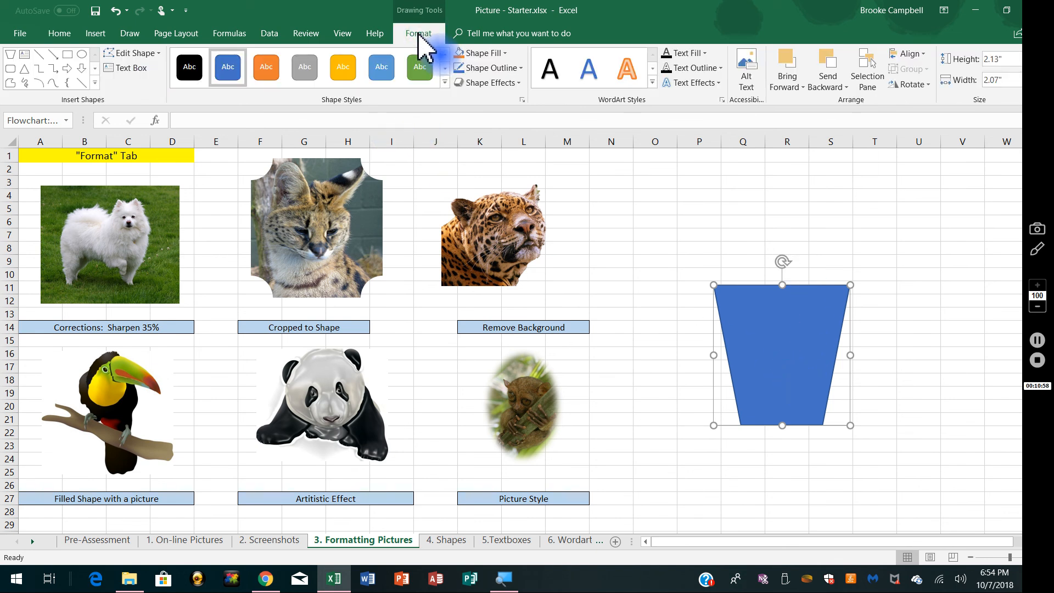
left_click(506, 53)
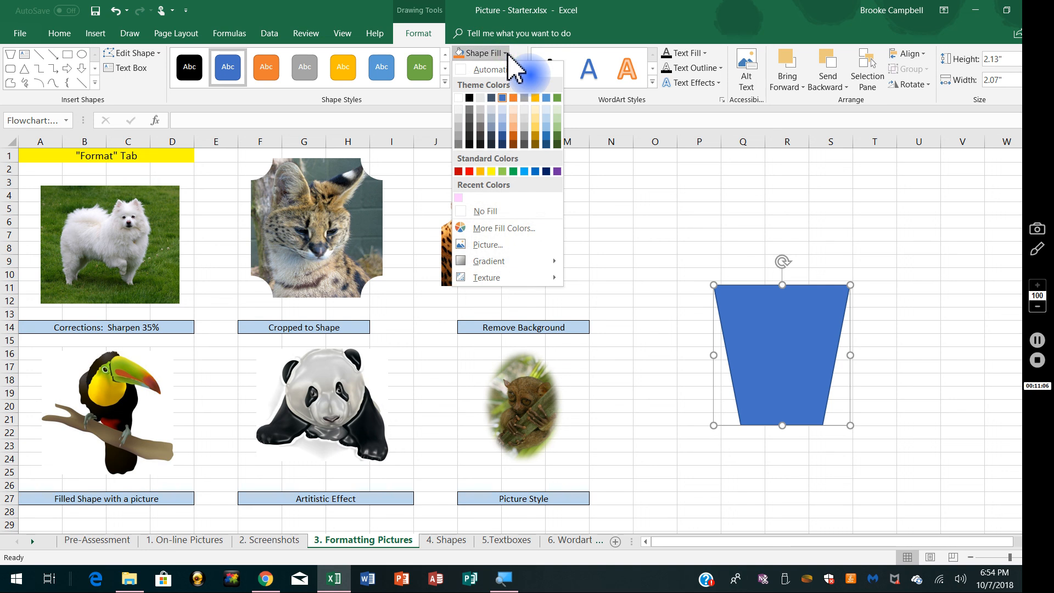
left_click(486, 244)
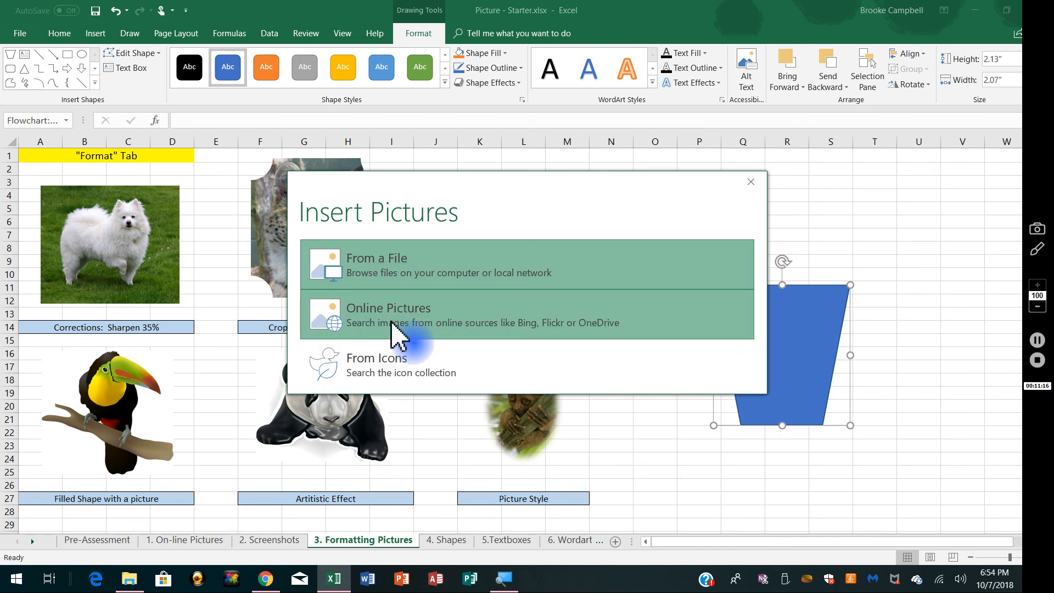
left_click(374, 264)
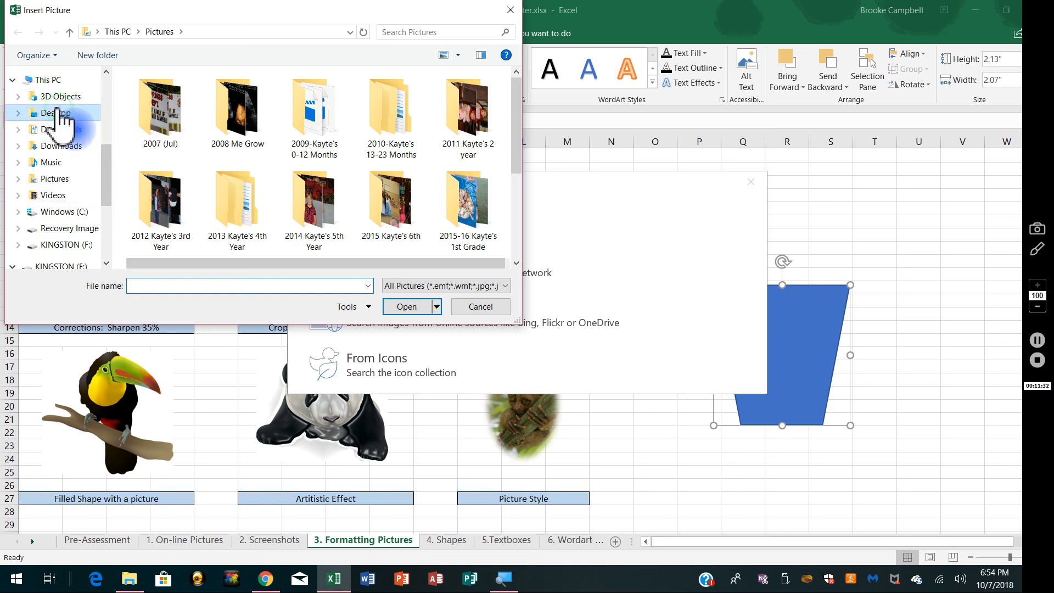
left_click(61, 113)
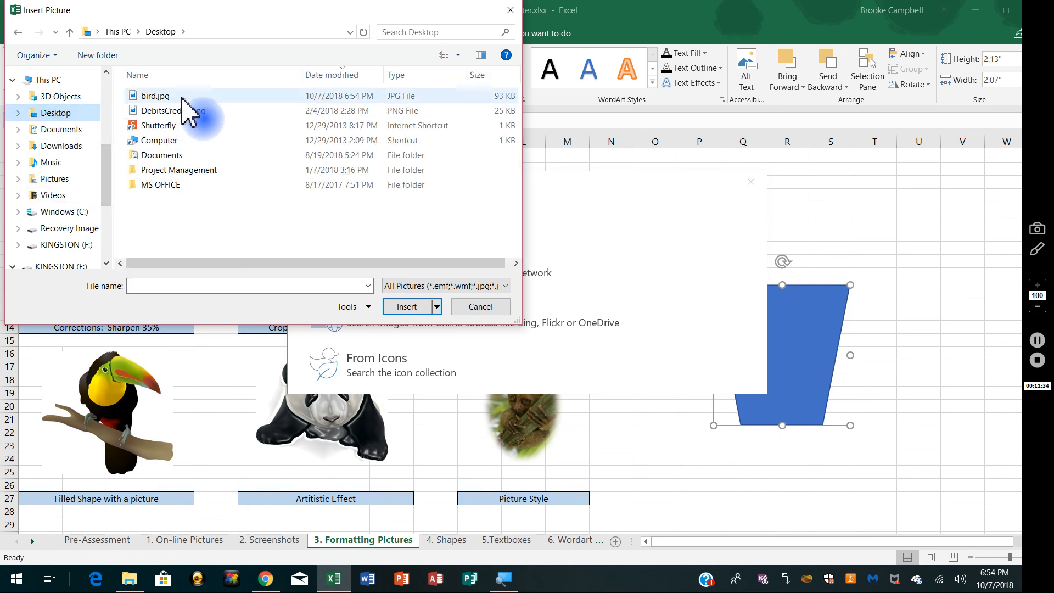
left_click(156, 97)
left_click(156, 97)
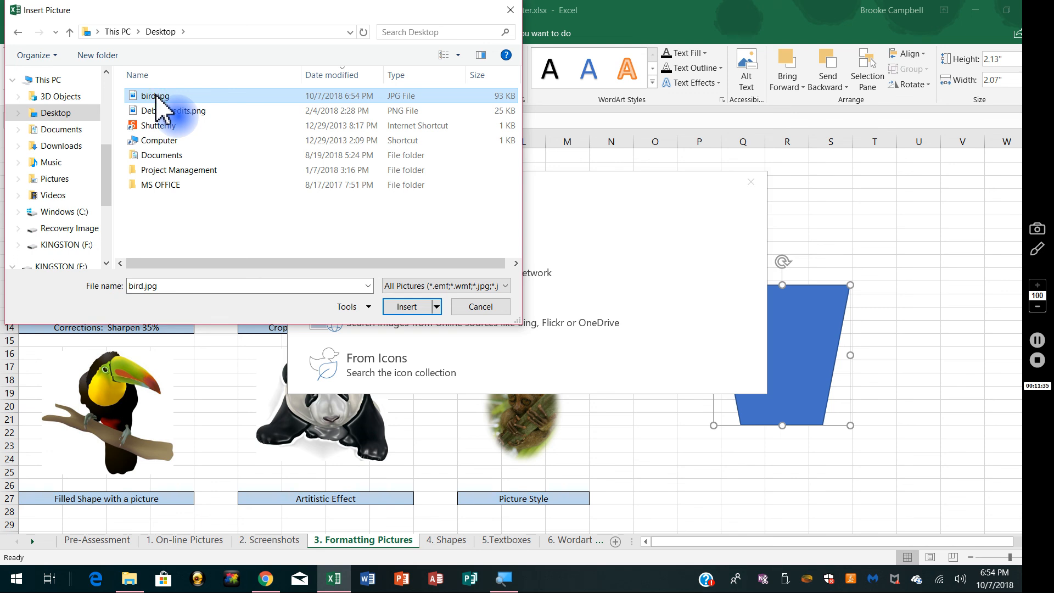
left_click(414, 308)
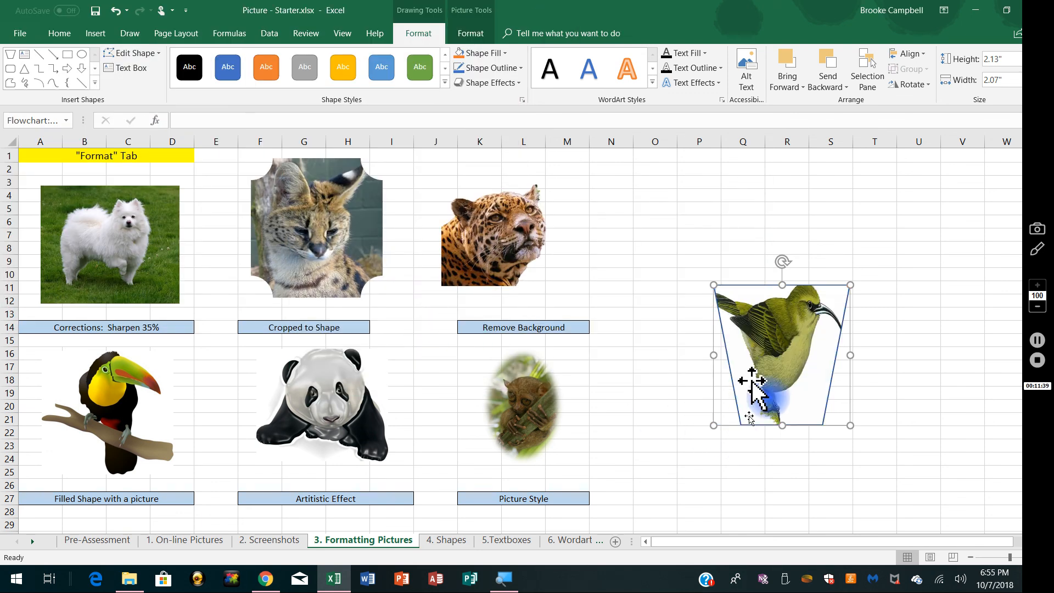
left_click(826, 487)
Step: Flatten and widen the bird-filled shape to about 1.16" high and 2.51" wide, and deselect it
left_click(779, 423)
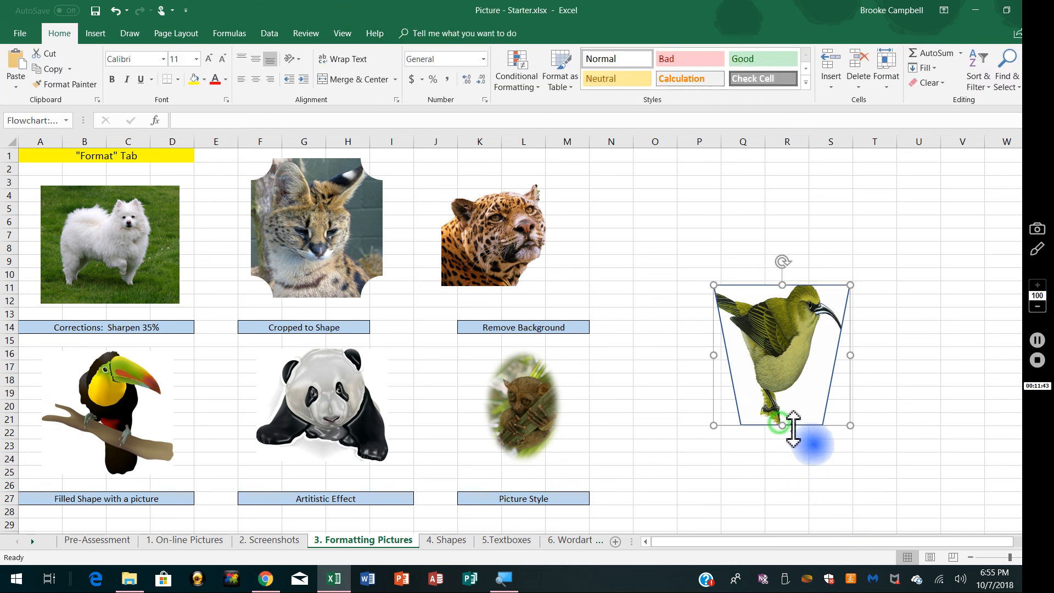
left_click_drag(781, 425, 786, 345)
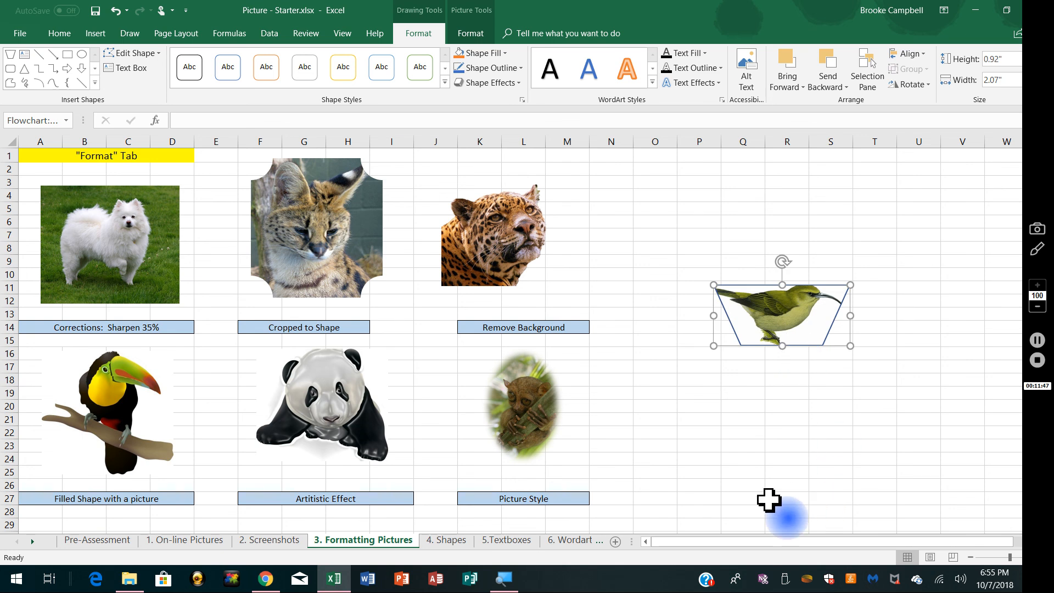
left_click(776, 487)
left_click(824, 312)
mouse_move(851, 285)
left_mouse_down()
mouse_move(873, 285)
mouse_move(879, 269)
left_mouse_up()
left_click(819, 397)
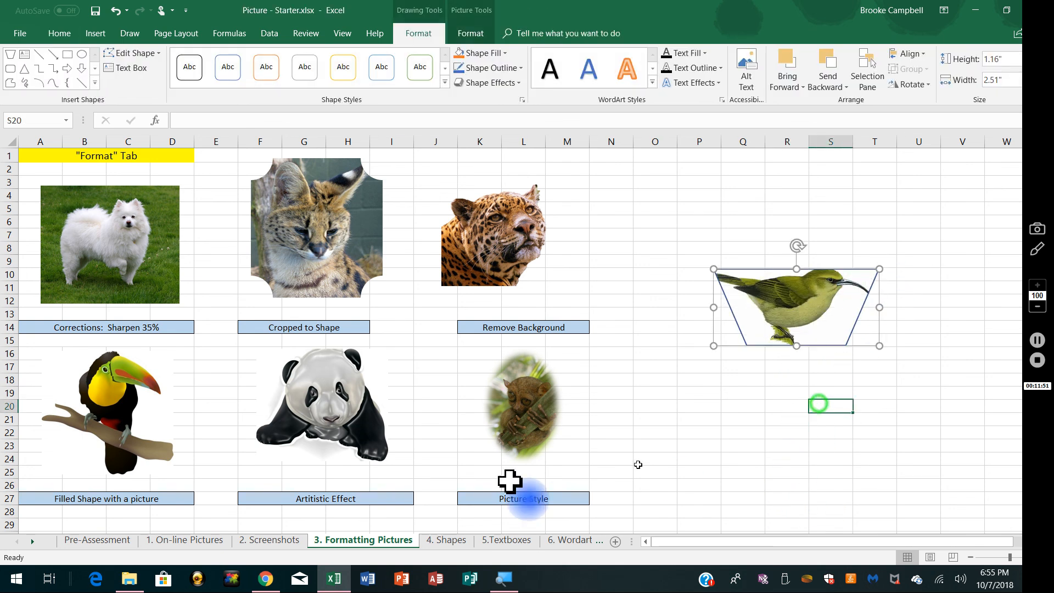
Step: Delete the toucan picture and move the bird-filled shape into its place above the Filled Shape with a picture label
left_click(109, 432)
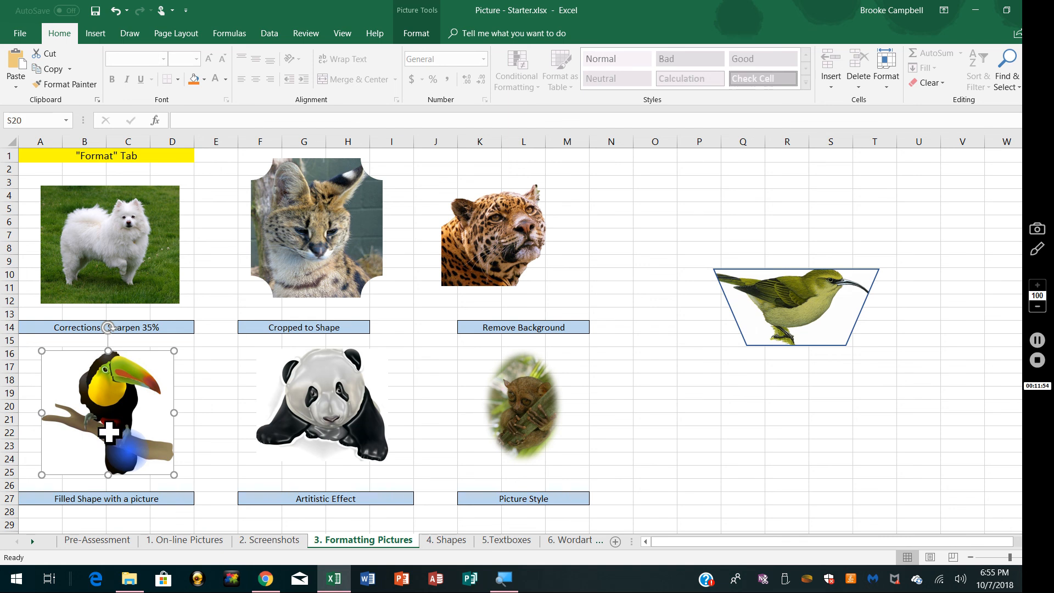
key("Delete")
mouse_move(809, 310)
left_mouse_down()
mouse_move(311, 403)
mouse_move(118, 404)
mouse_move(122, 417)
mouse_move(113, 417)
mouse_move(156, 444)
left_mouse_up()
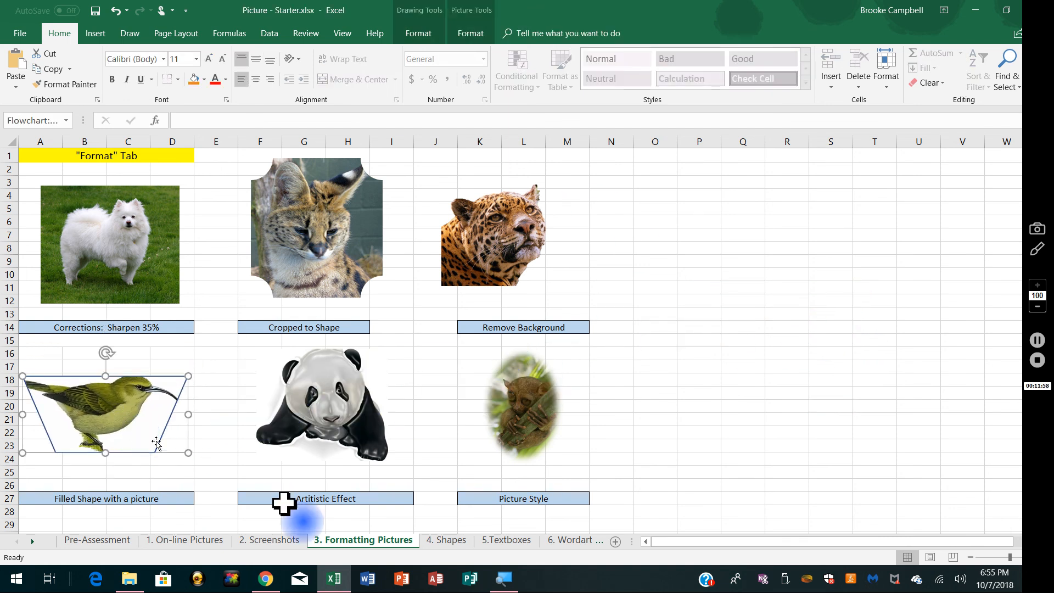